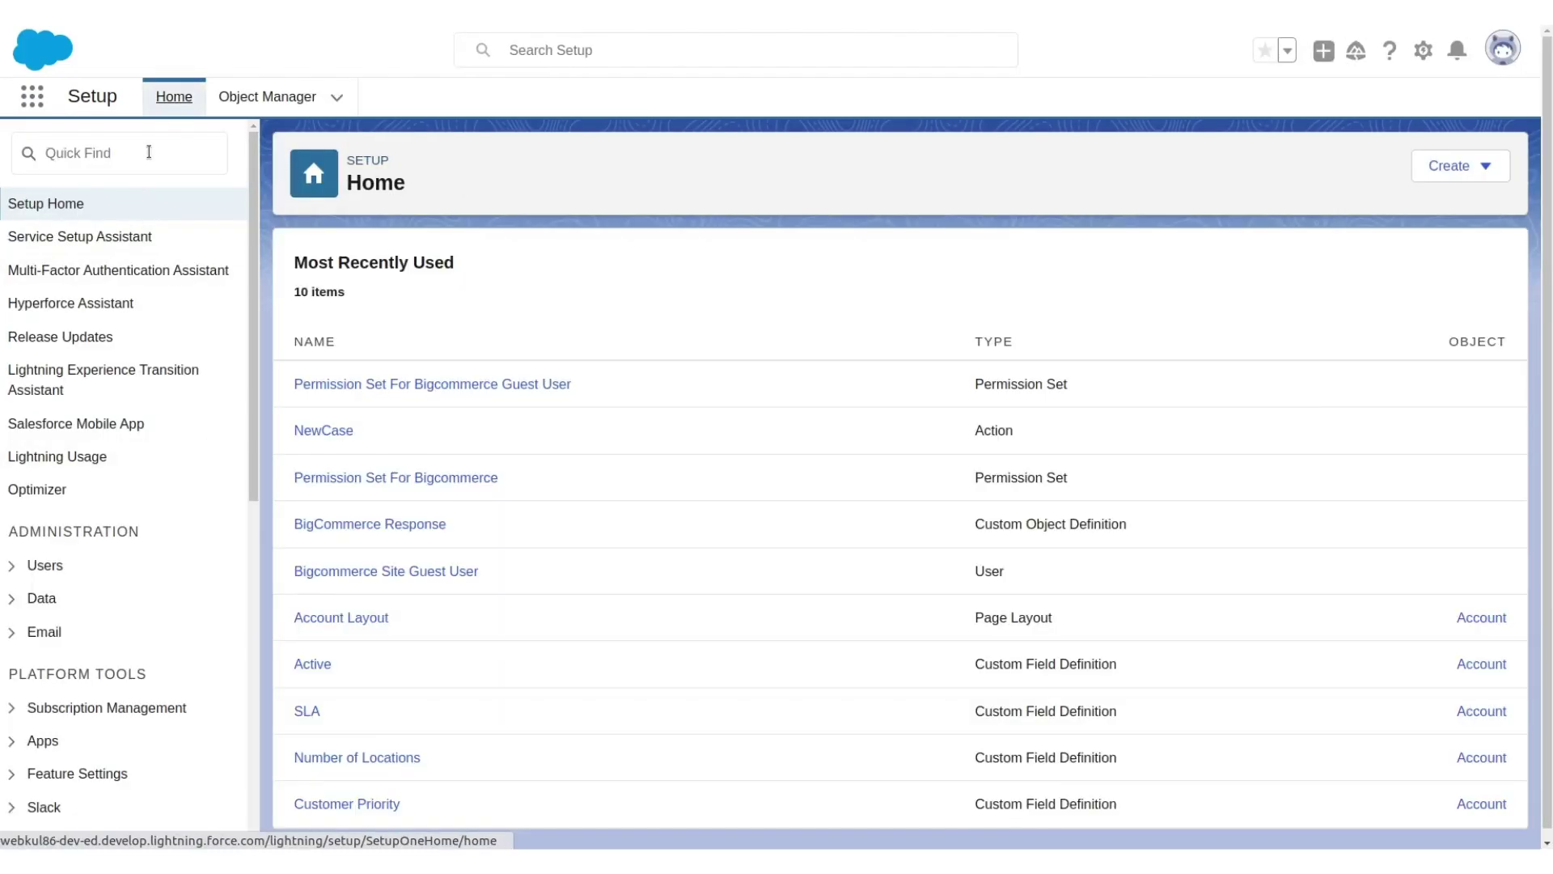
Start a Quick Find search on the Salesforce Setup Home page.
click(149, 152)
Find Sites through Setup Quick Find and start creating a new site.
text(s)
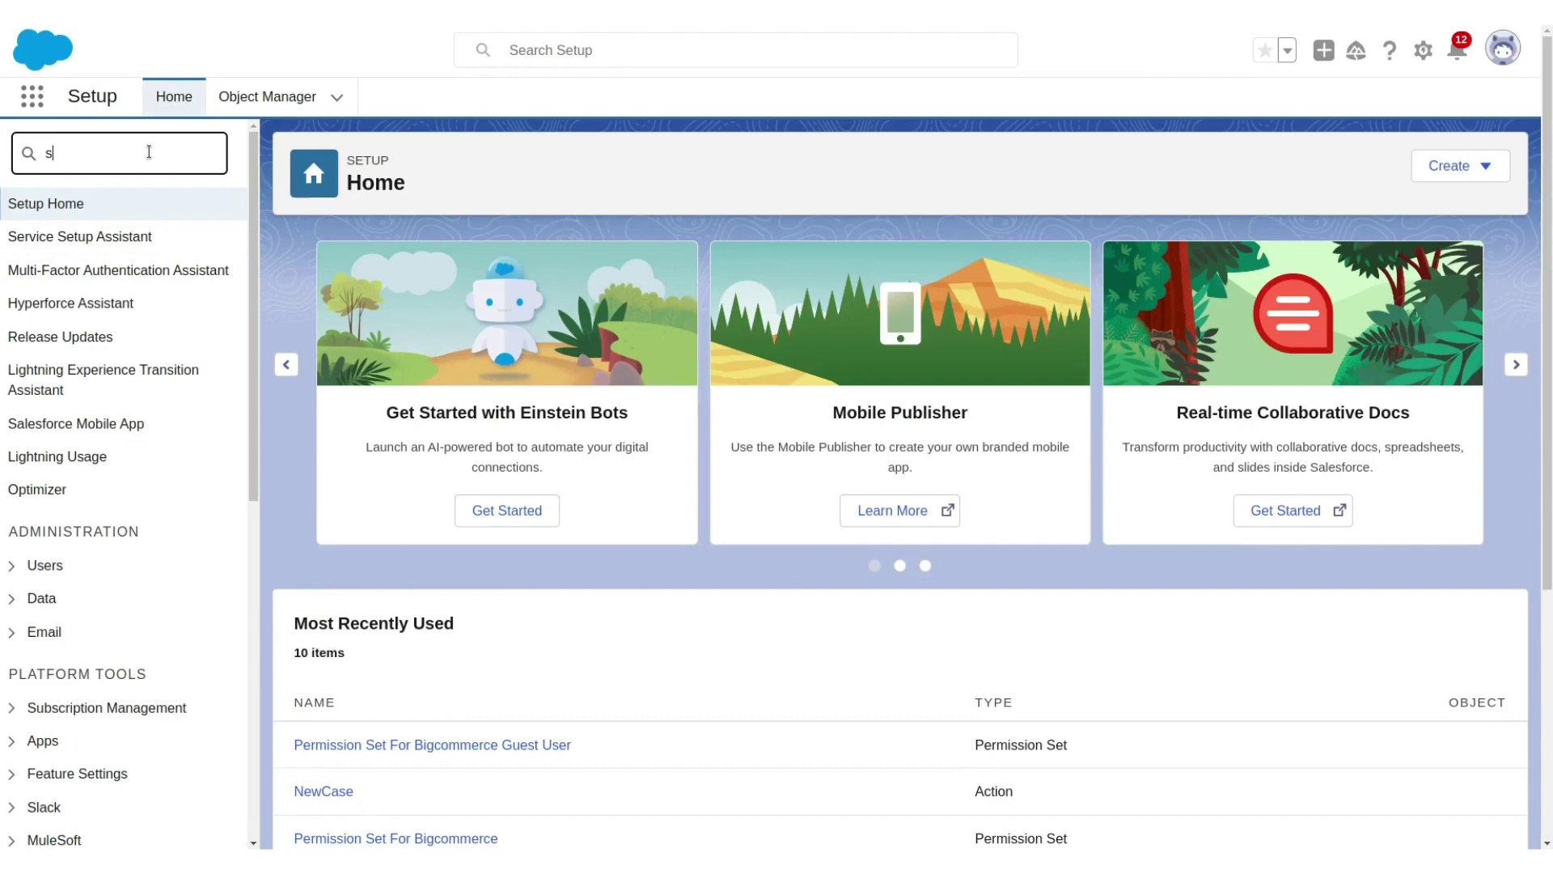
text(ites)
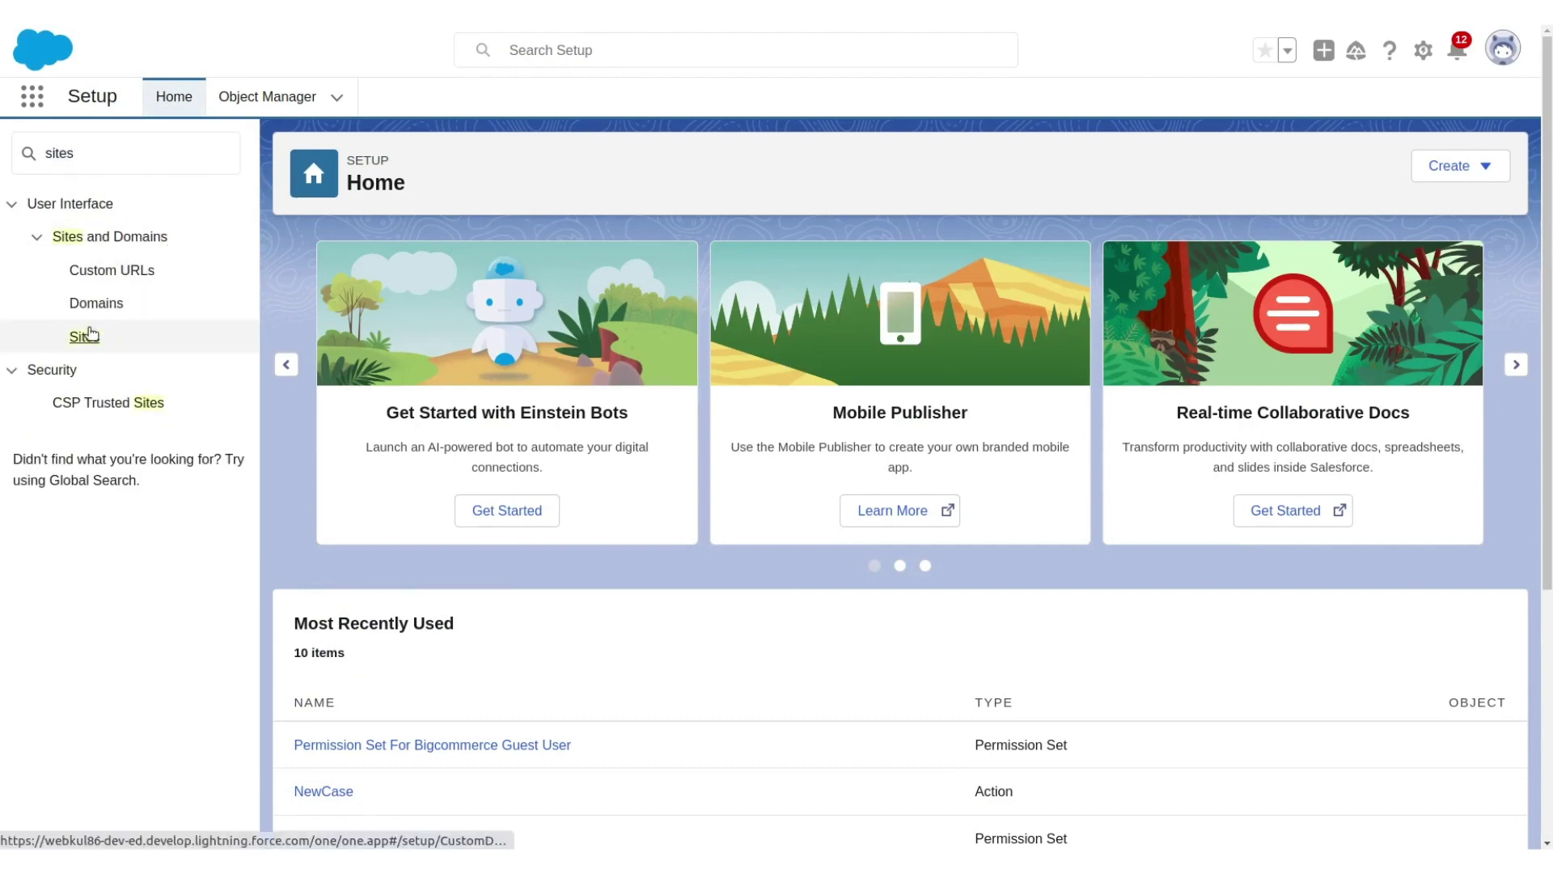
click(91, 334)
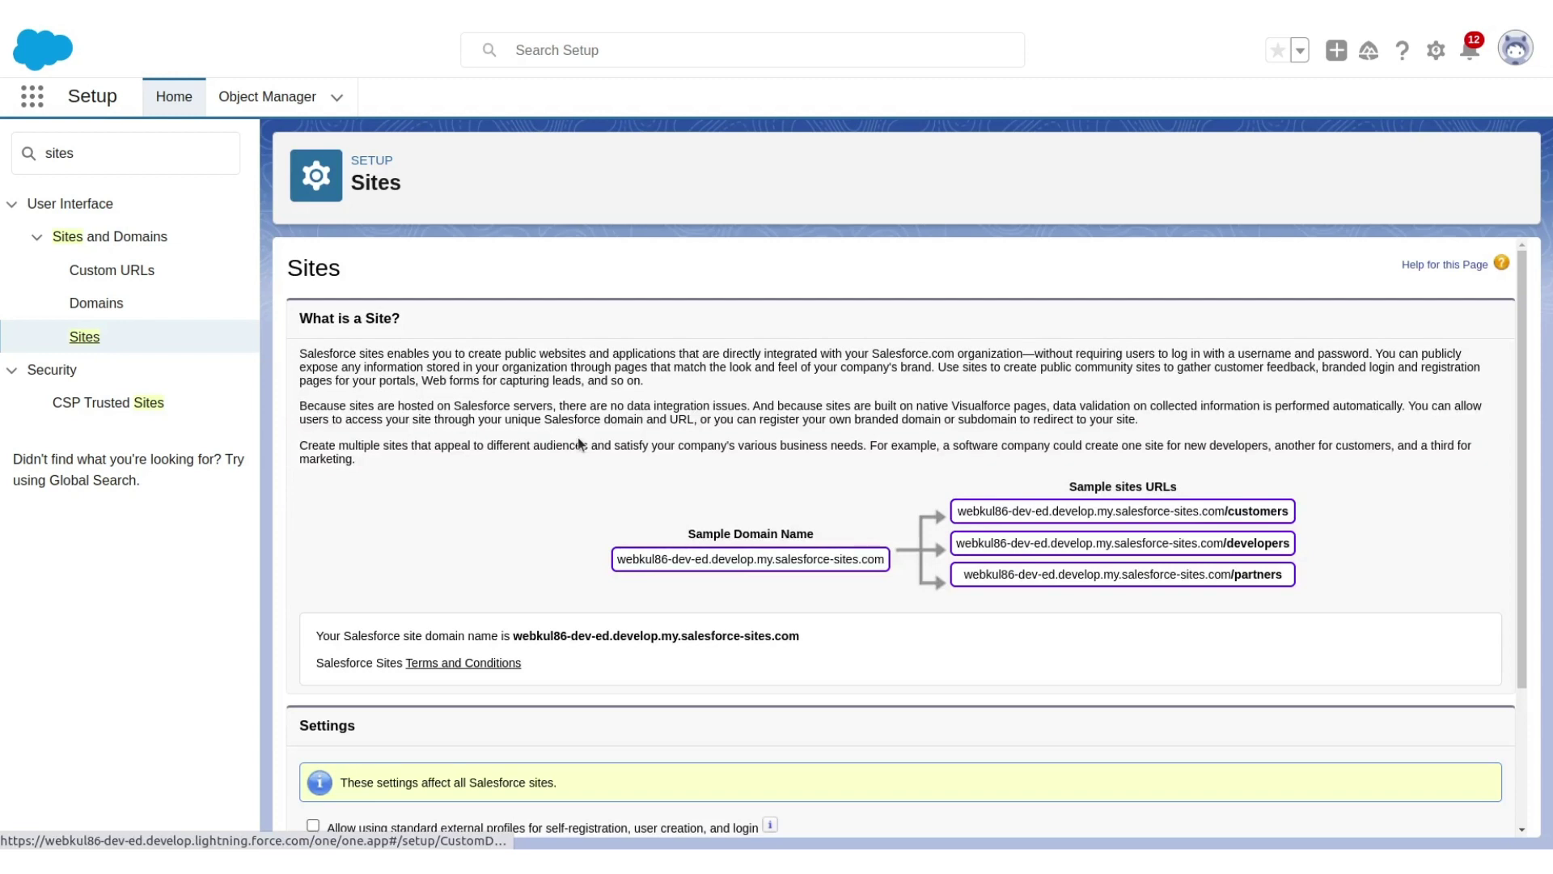
scroll(578, 437, down, 2)
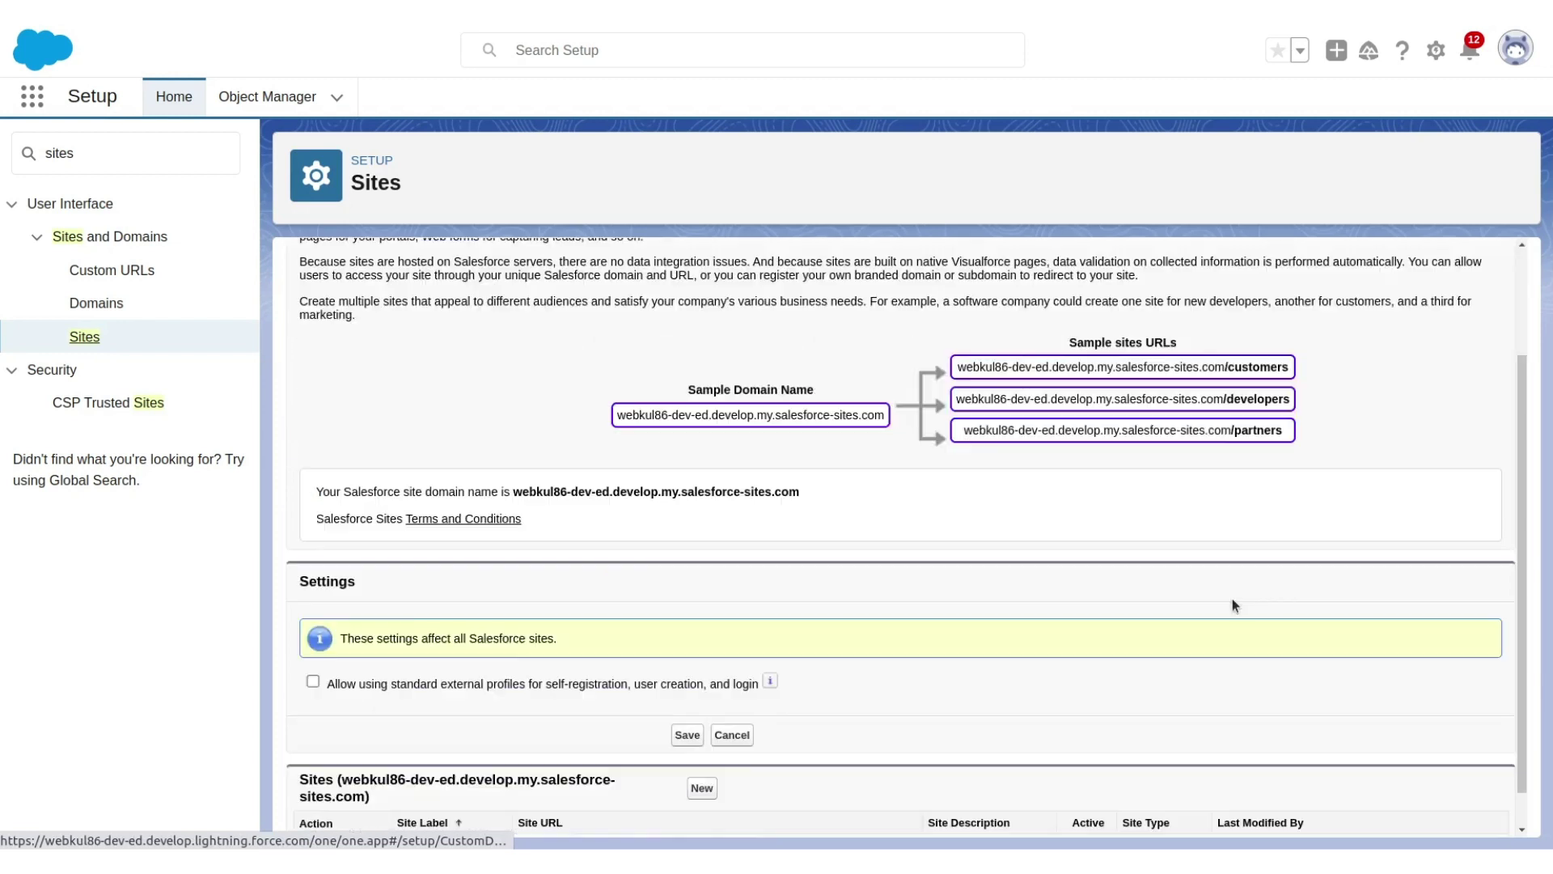
click(703, 789)
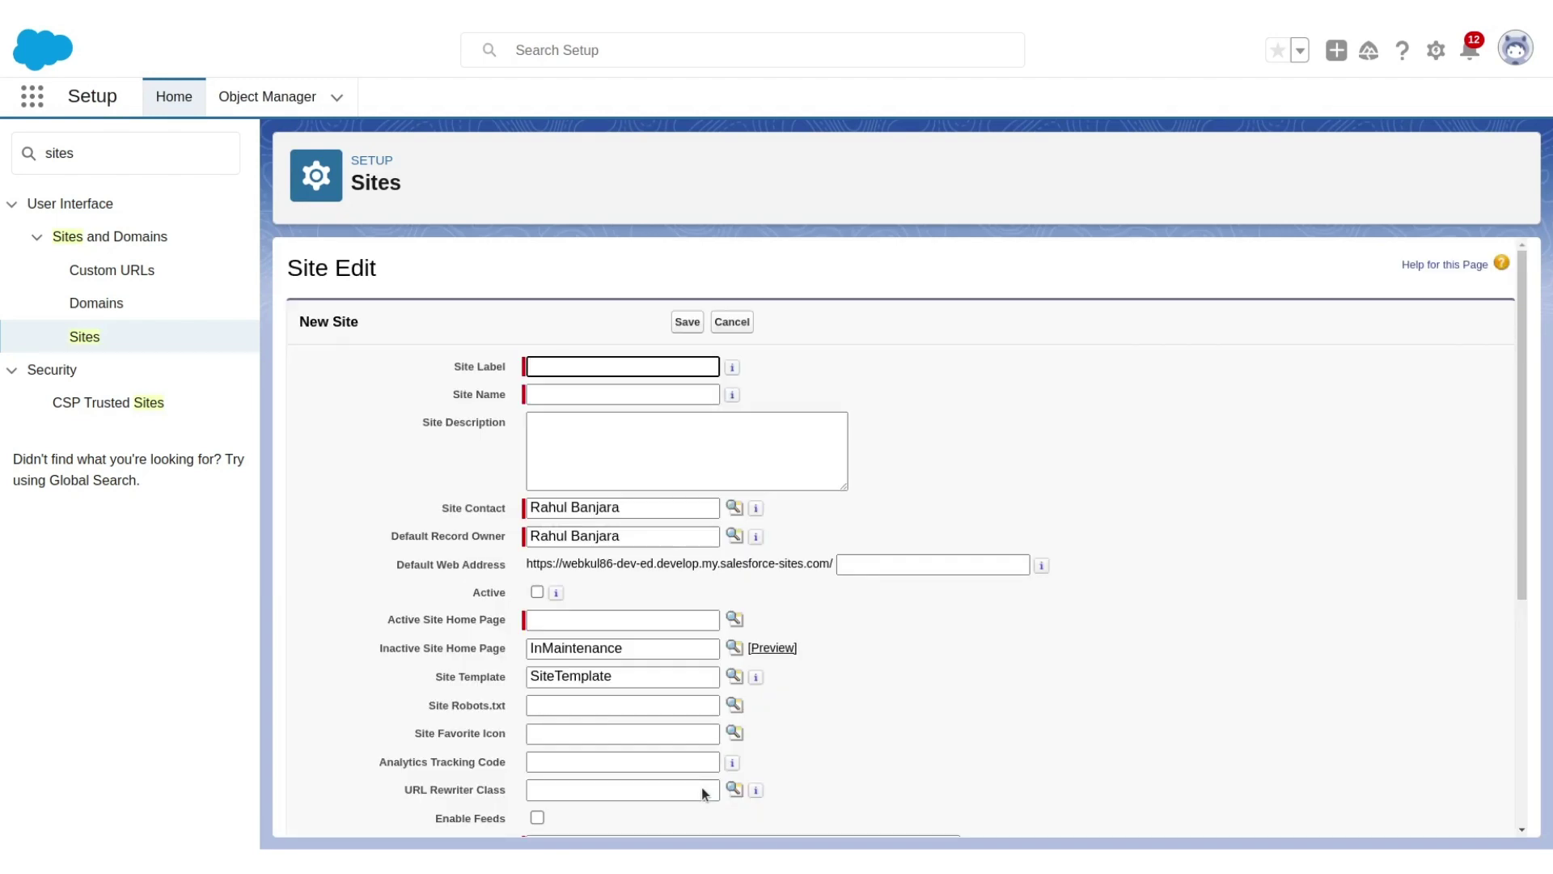
Label the site BigCommerce with web address eshopsyncforbigcommerce and mark it Active.
text(Bi)
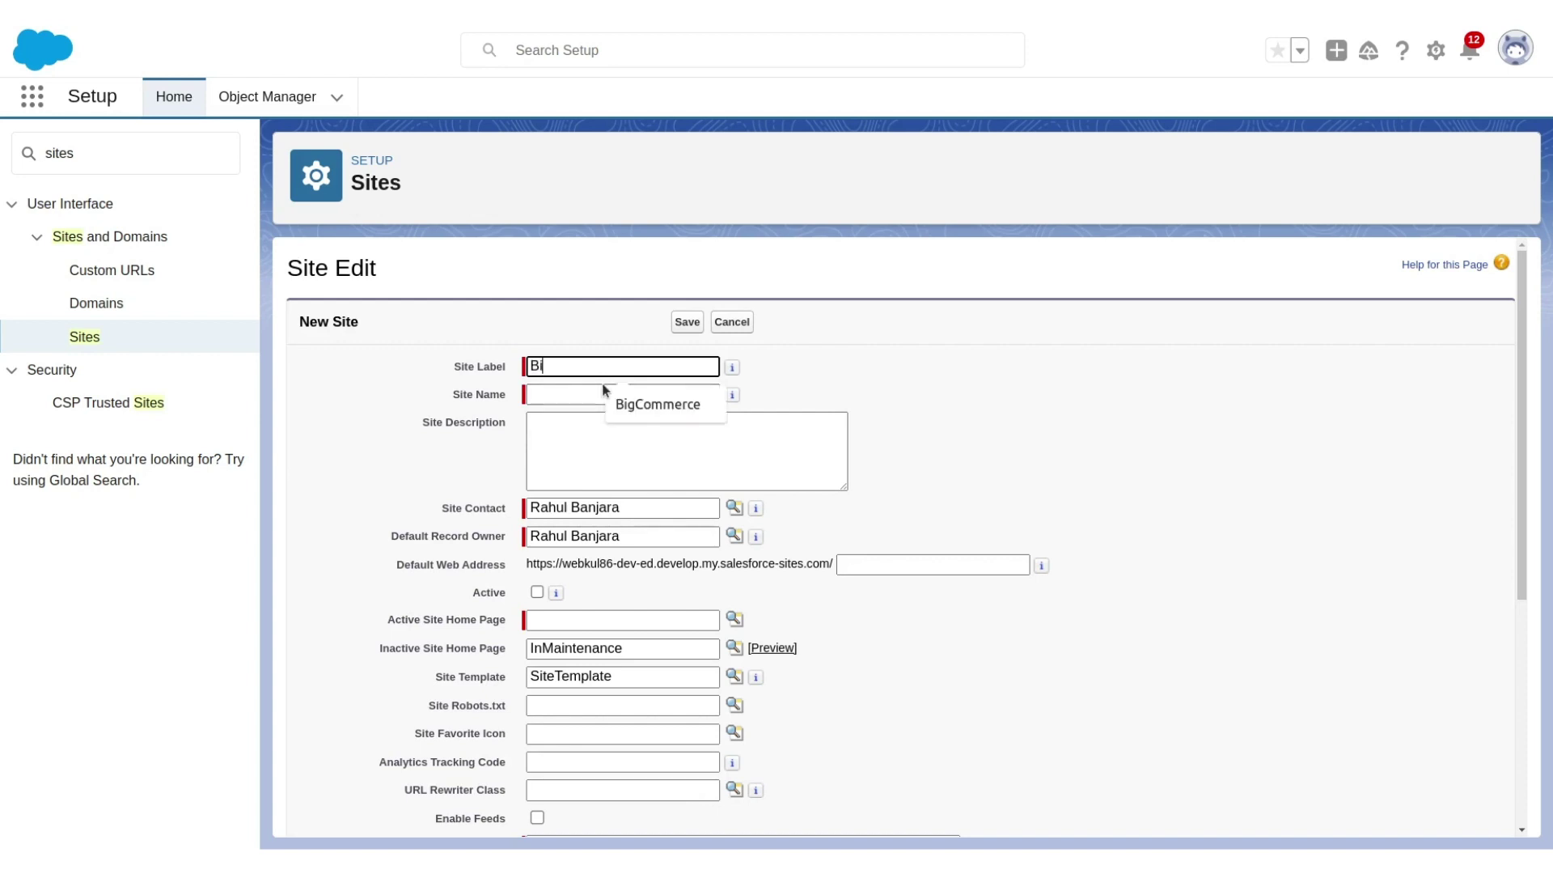
text(gCommerce)
click(588, 387)
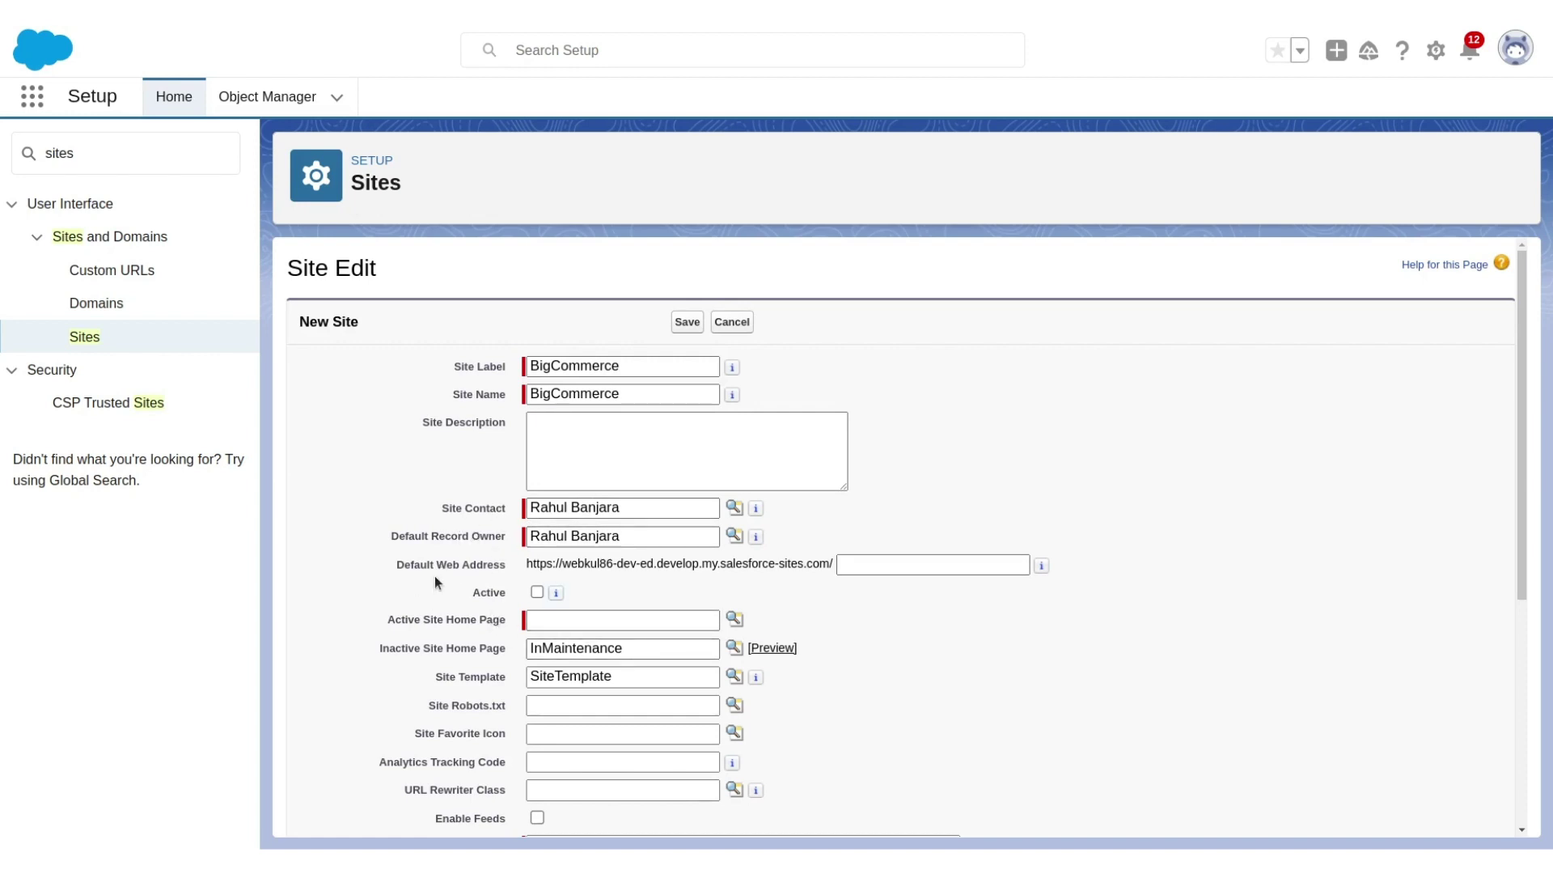
click(868, 559)
text(eshops)
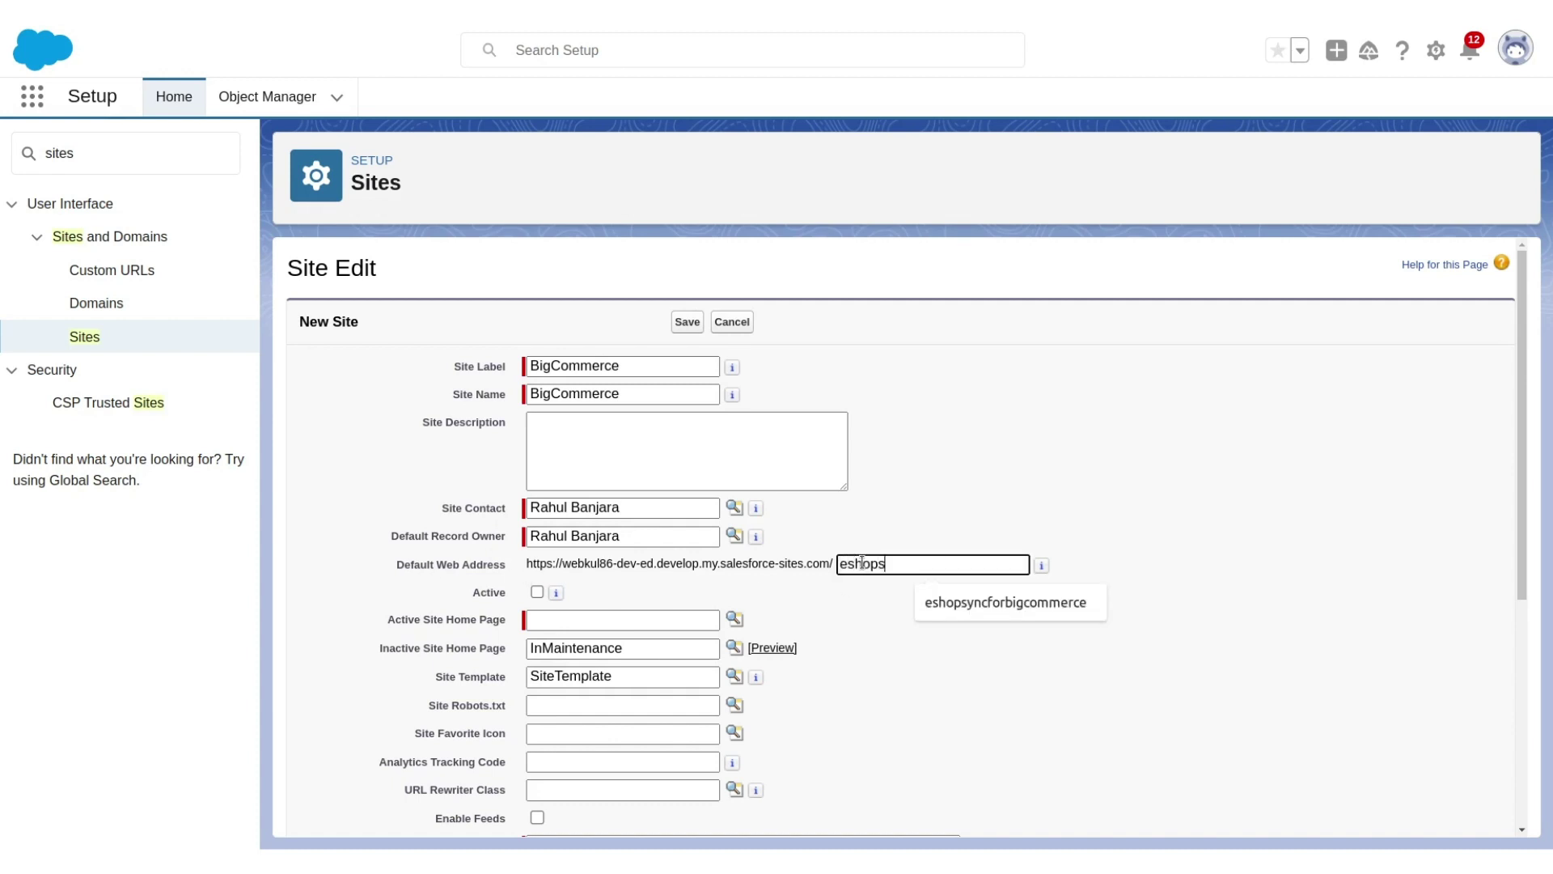
text(yncforbigcommerce)
click(822, 608)
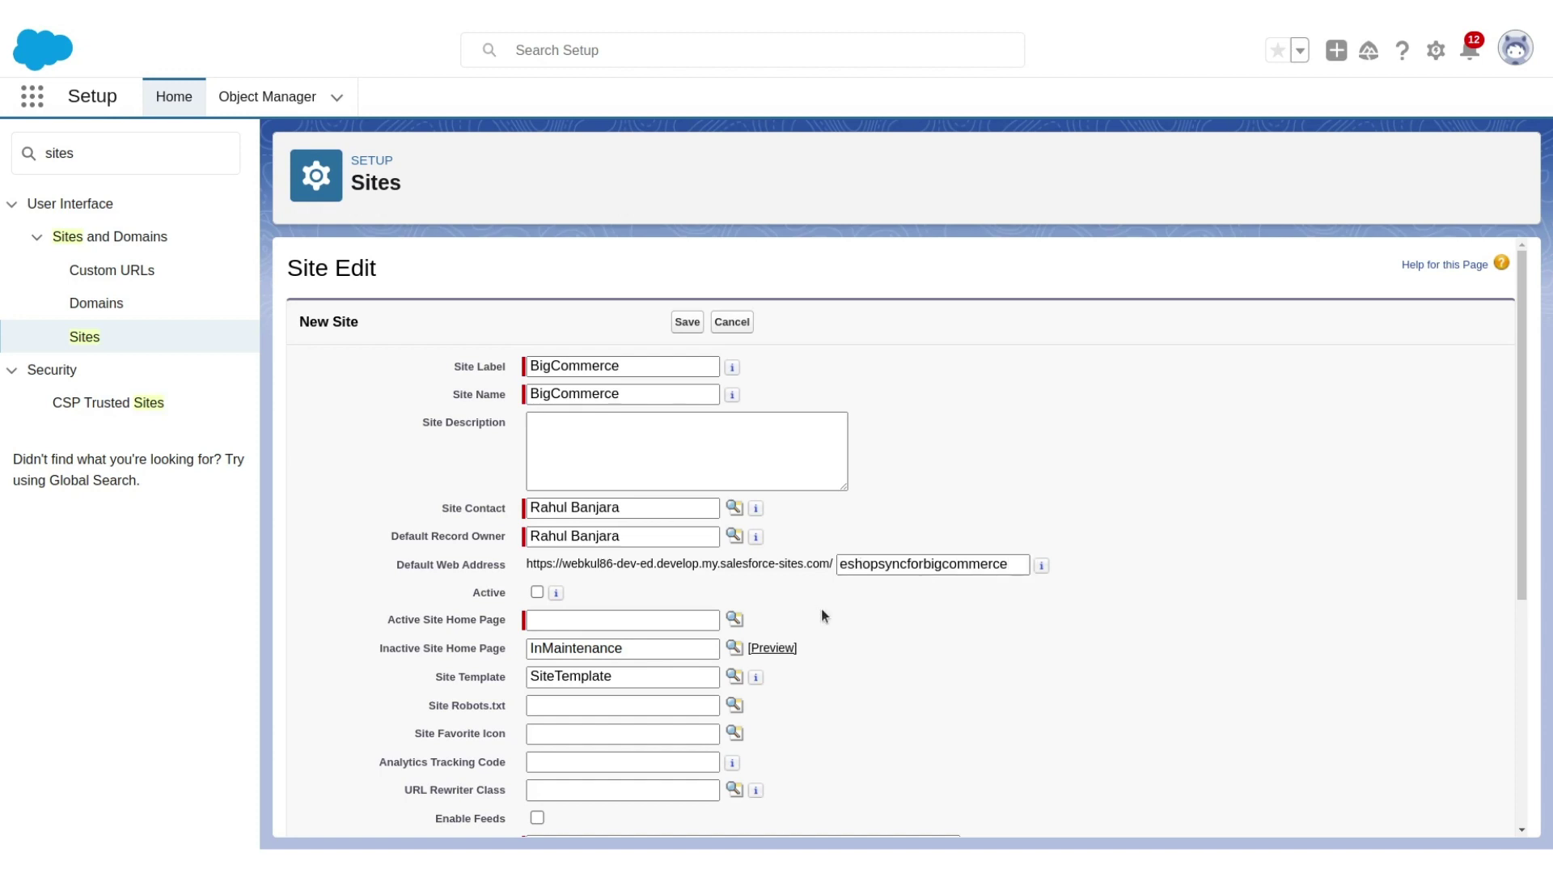
click(538, 592)
Set AnswersHome as the active home page and save the site.
click(736, 620)
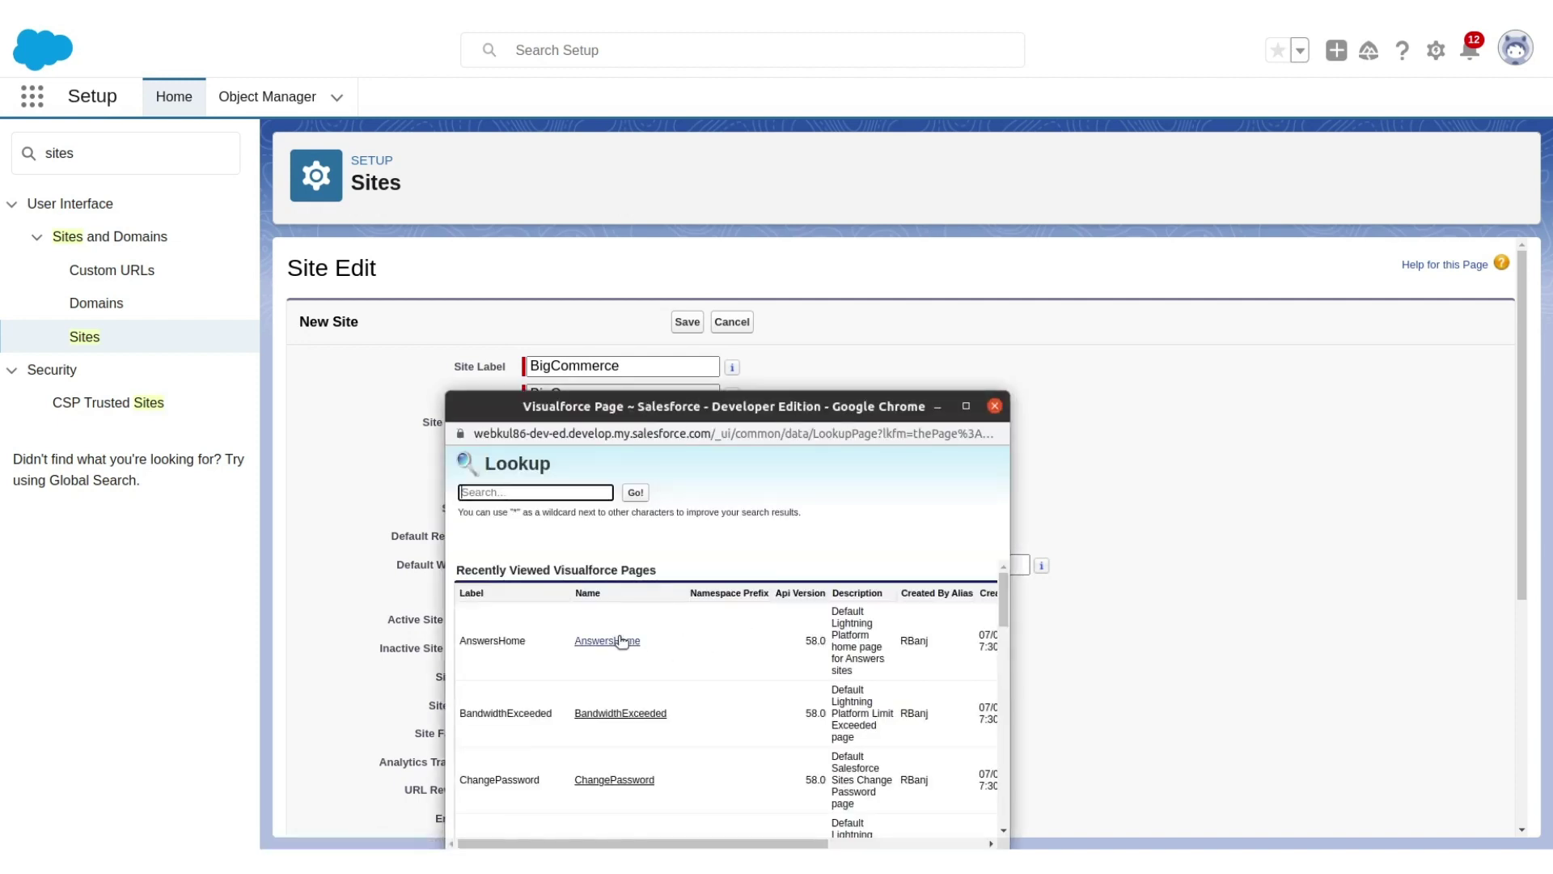
click(620, 641)
click(851, 647)
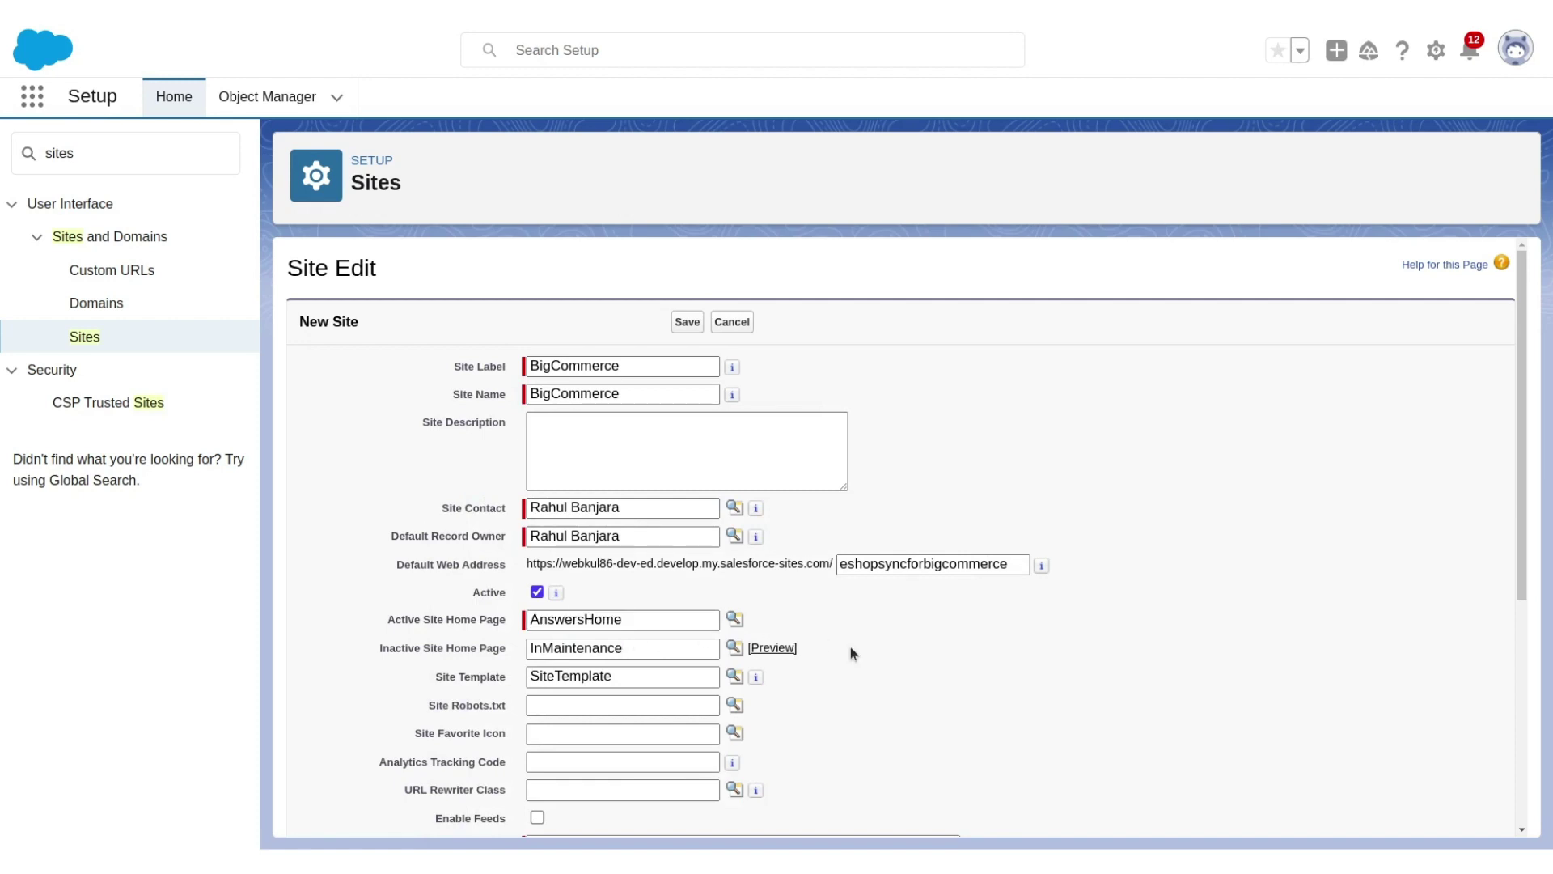
scroll(851, 647, down, 4)
scroll(851, 648, down, 1)
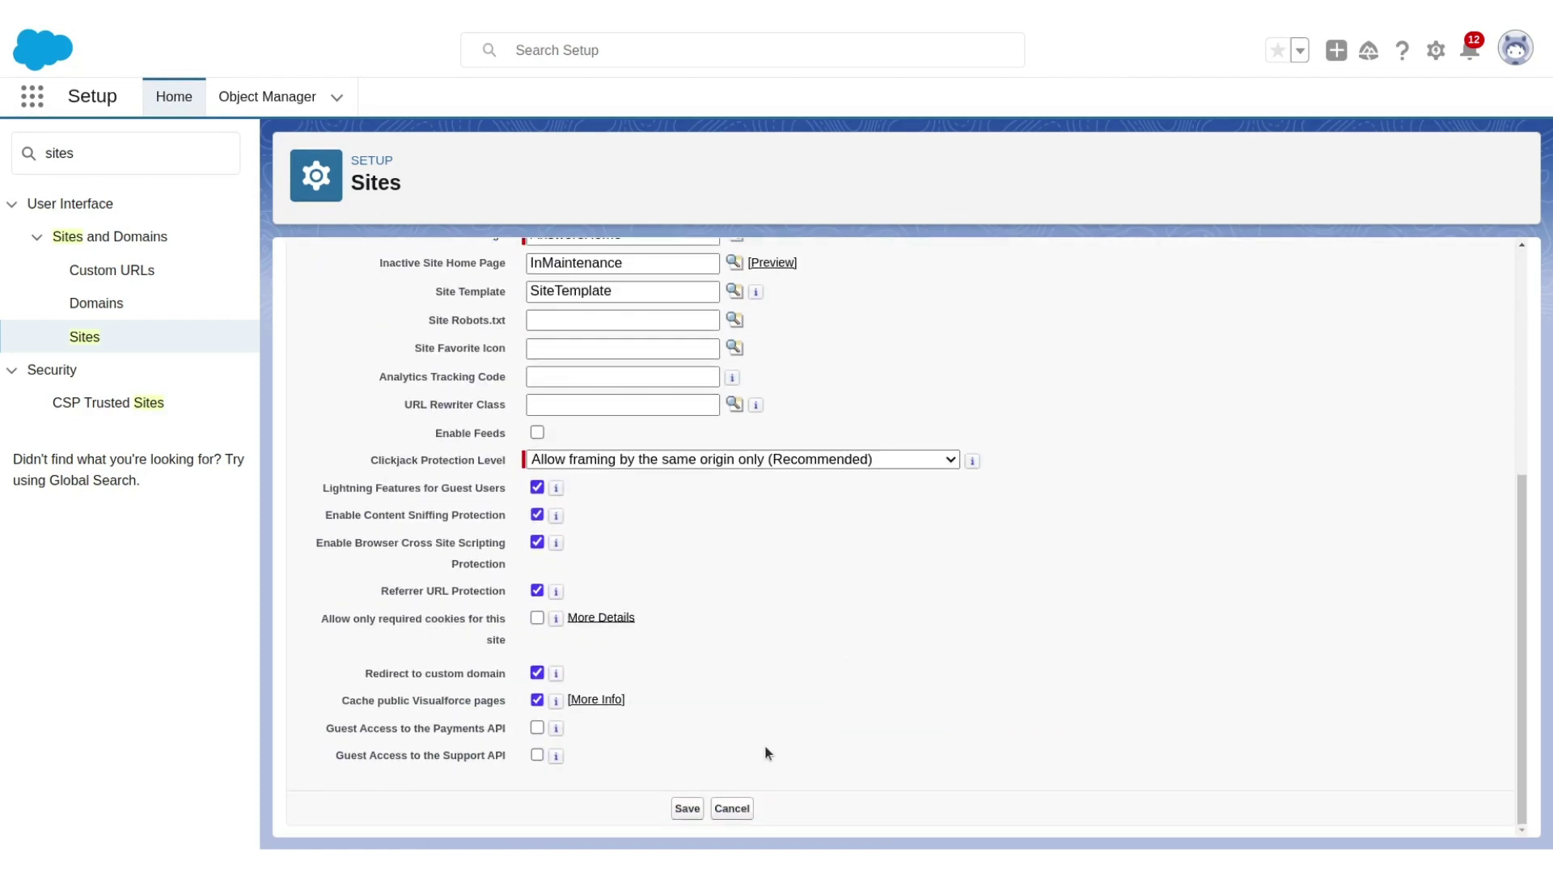
click(686, 808)
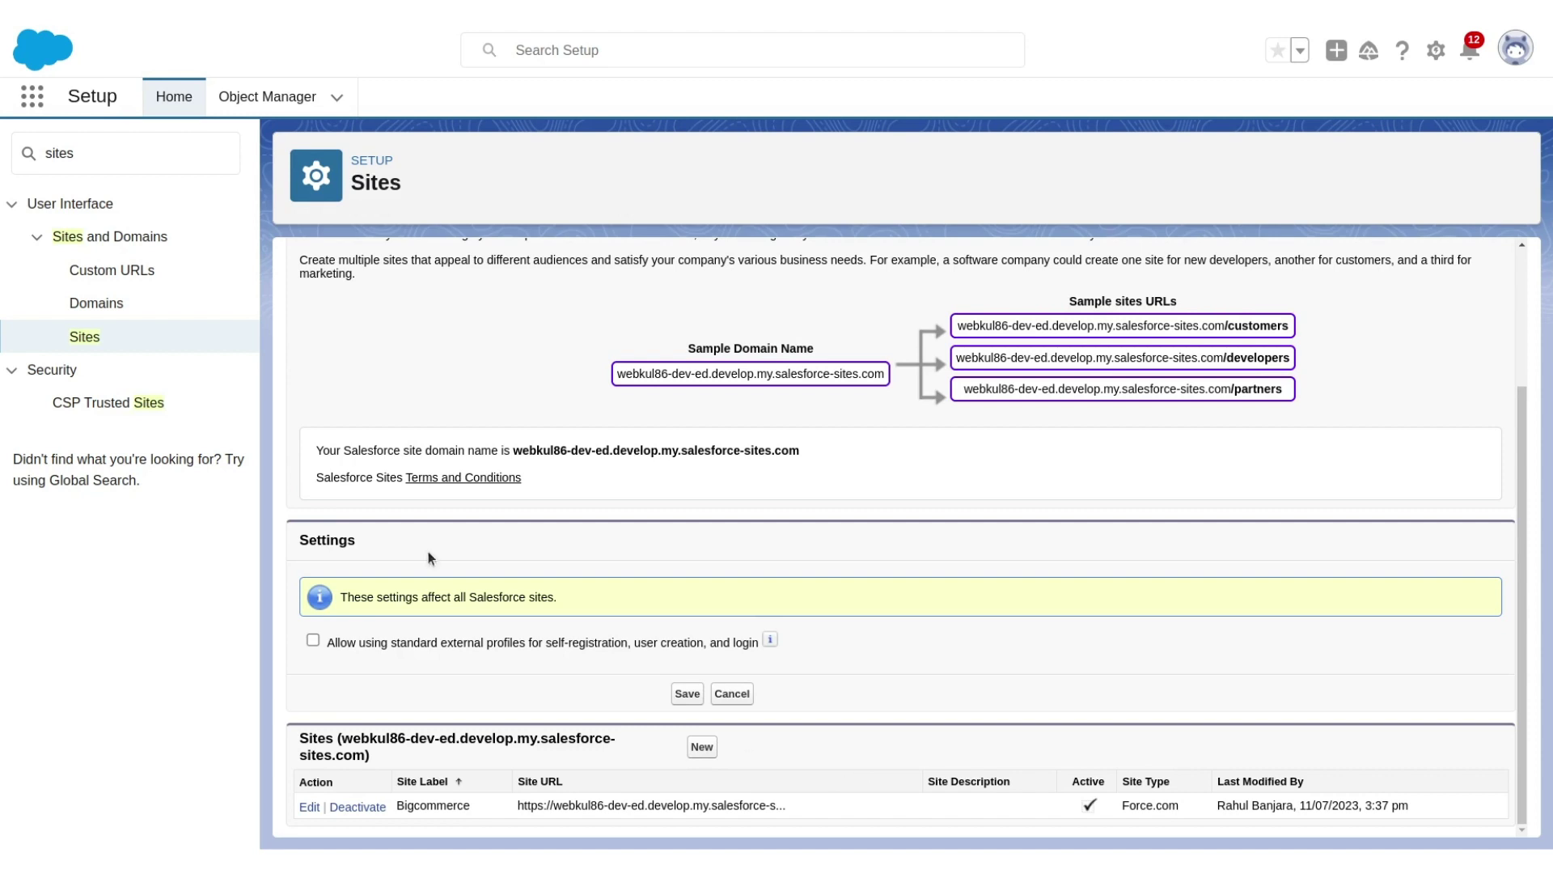
Search 'permission' in Quick Find and open the Permission Set For Bigcommerce Guest User.
drag(118, 146, 10, 147)
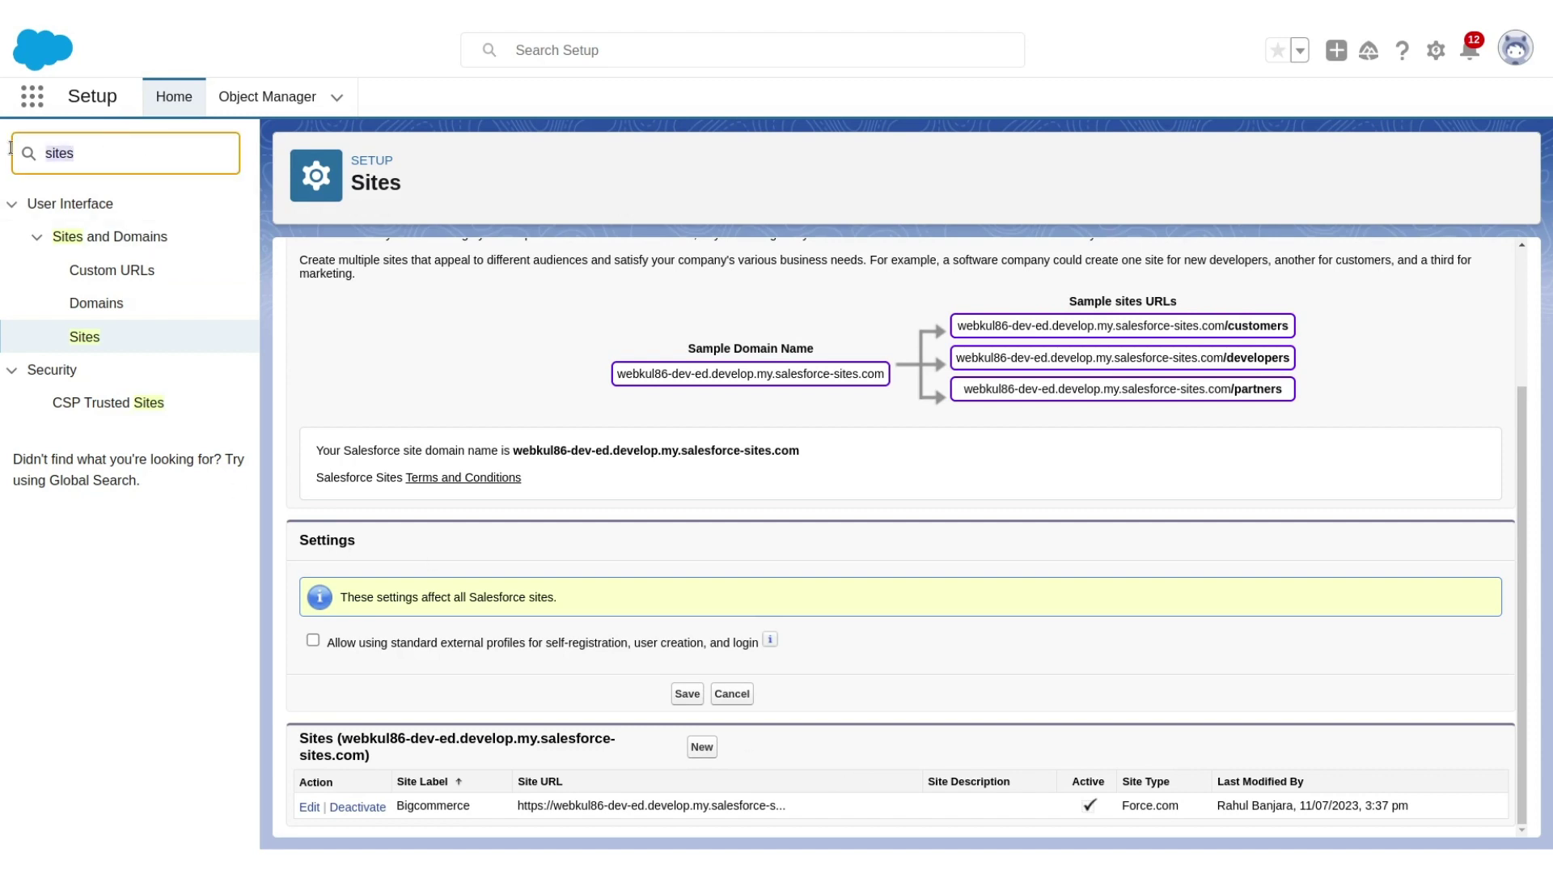
key(BackSpace)
text(permis)
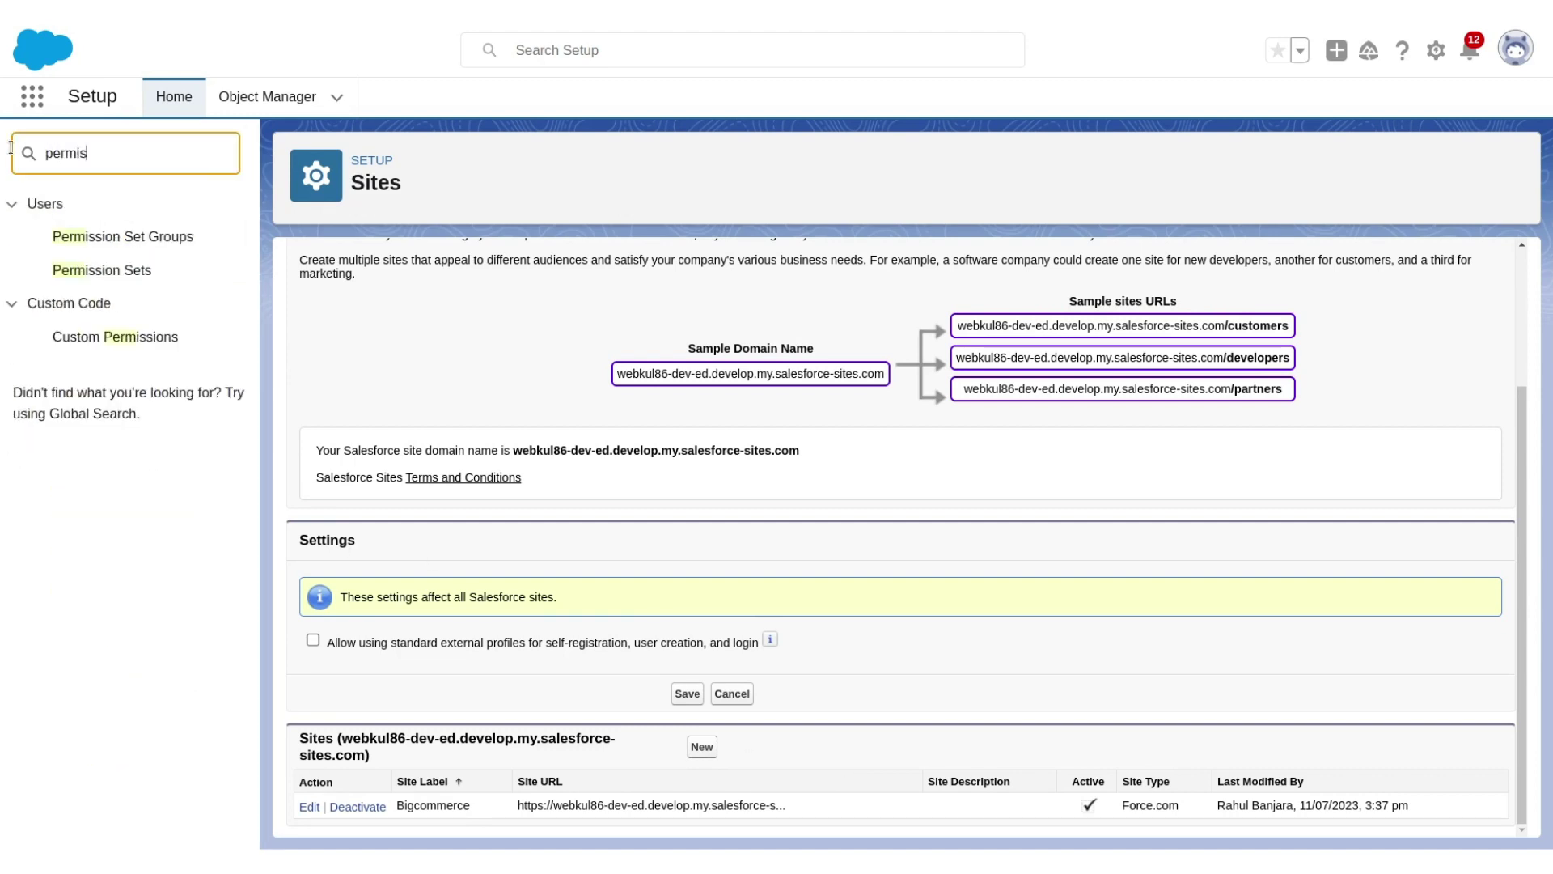
text(sio)
click(67, 272)
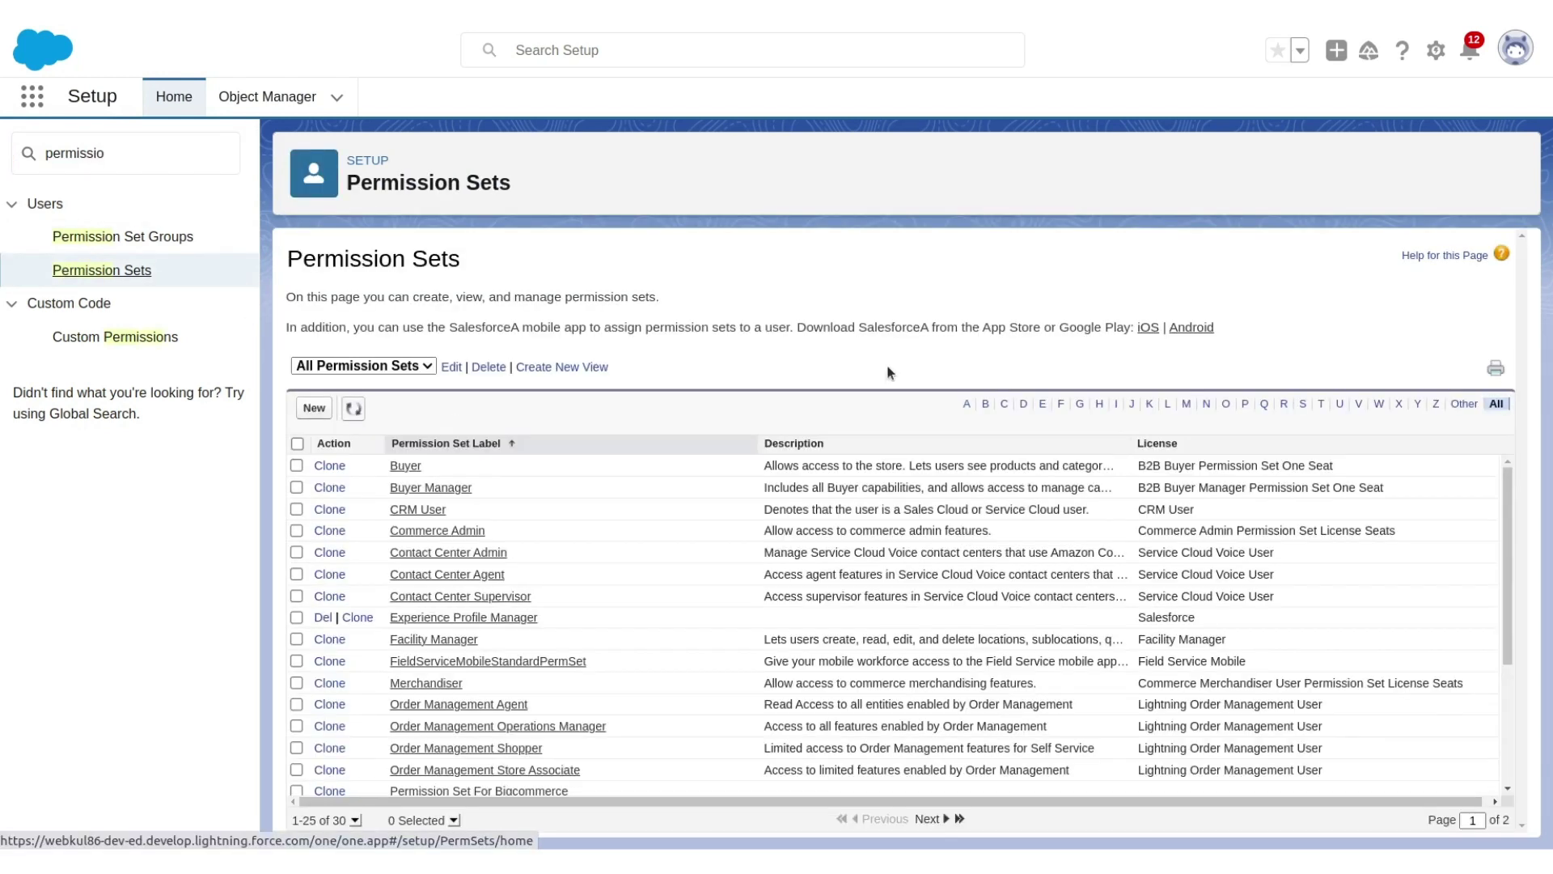
click(1245, 404)
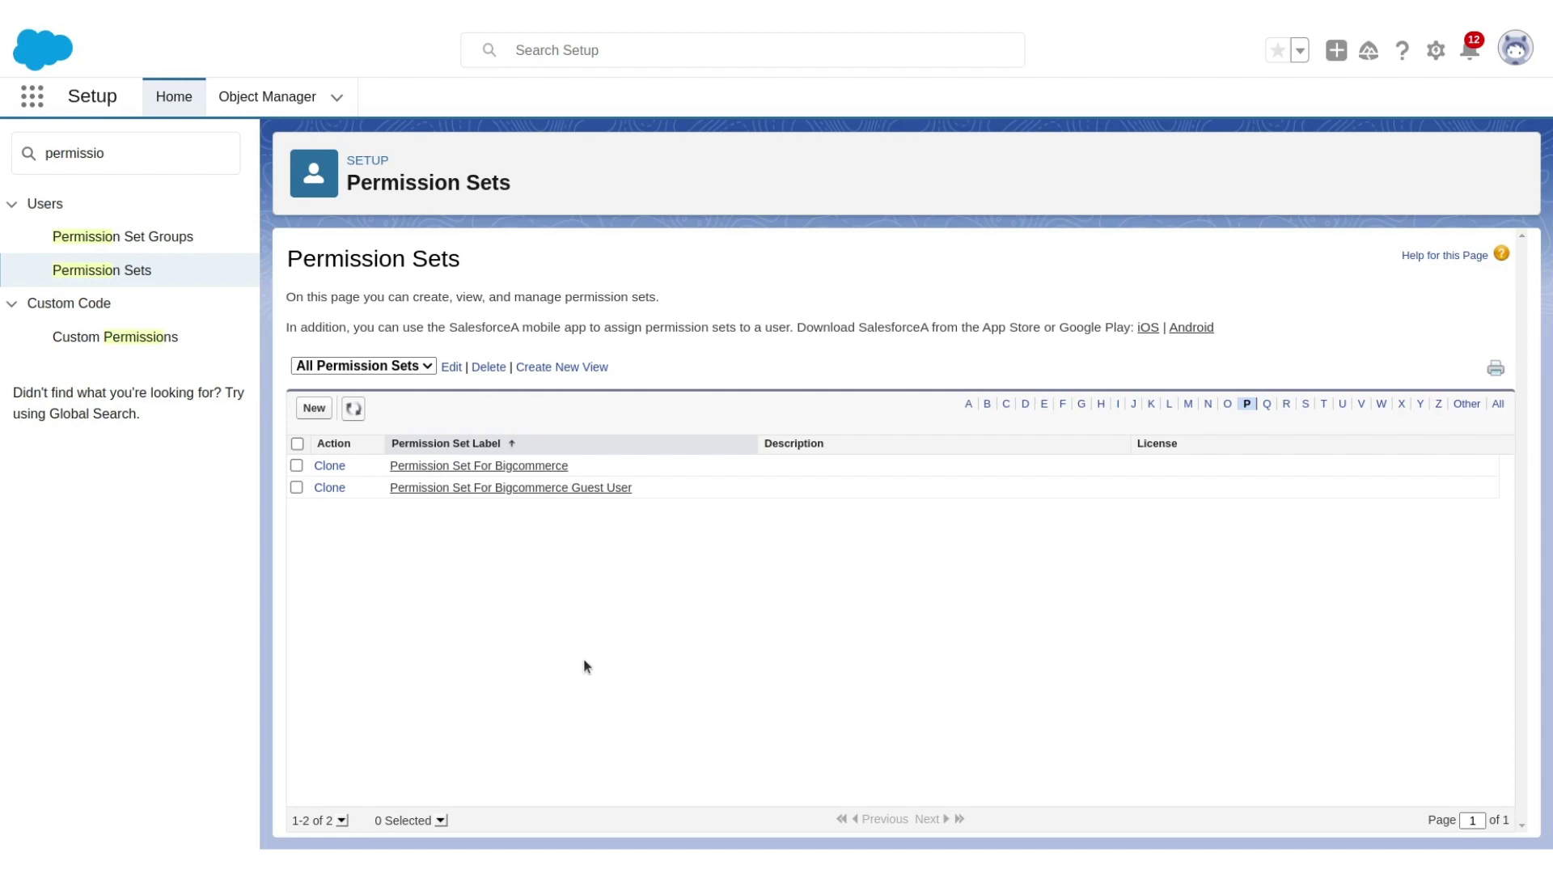
click(518, 488)
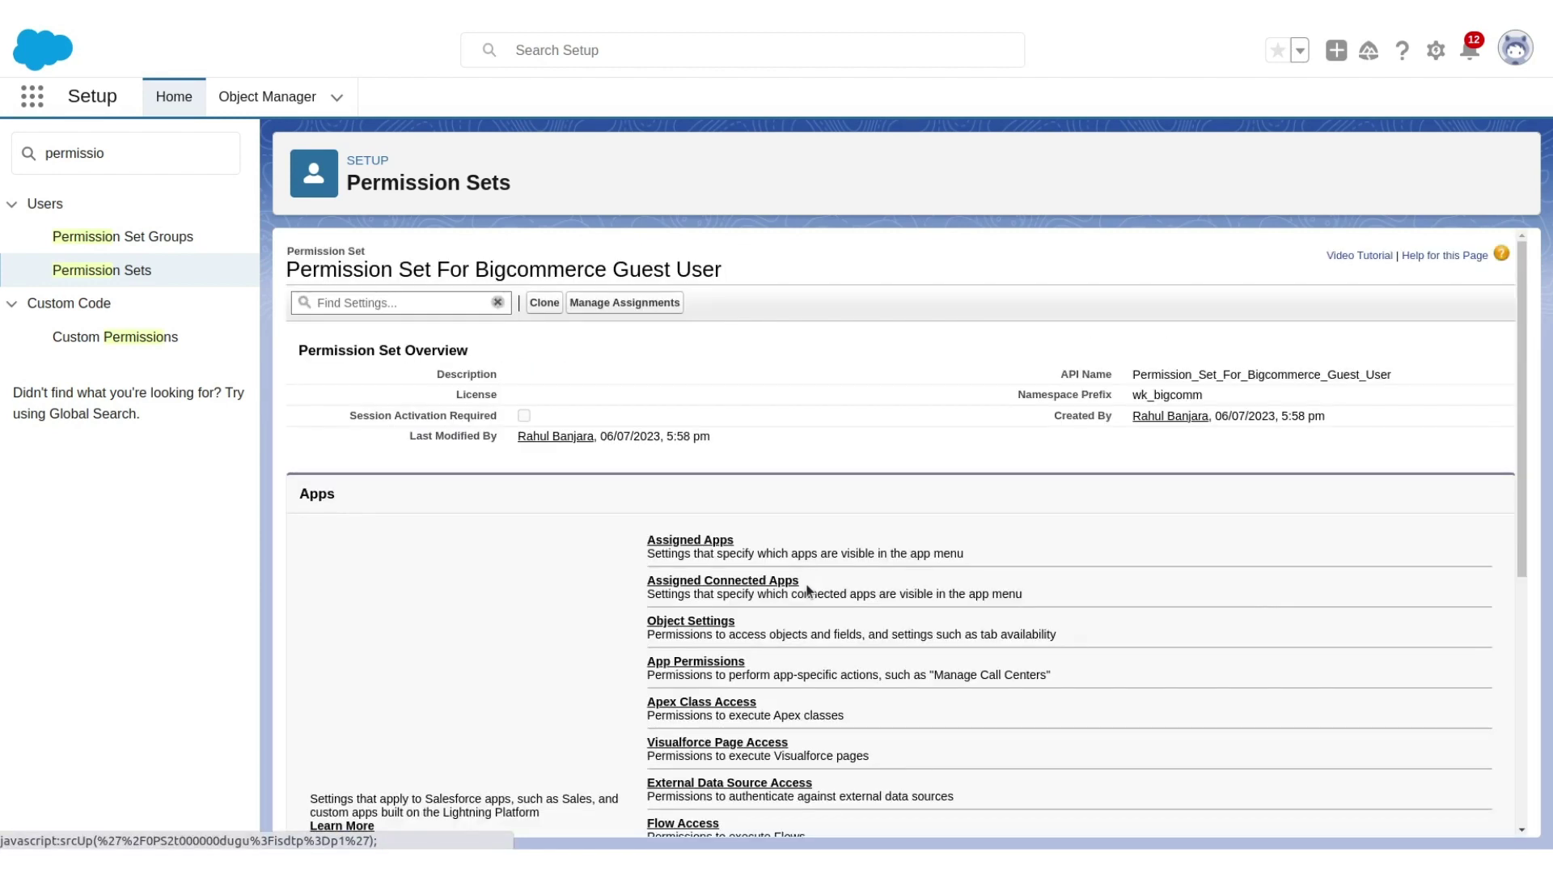
Assign that permission set to the Bigcommerce Site Guest User.
click(644, 308)
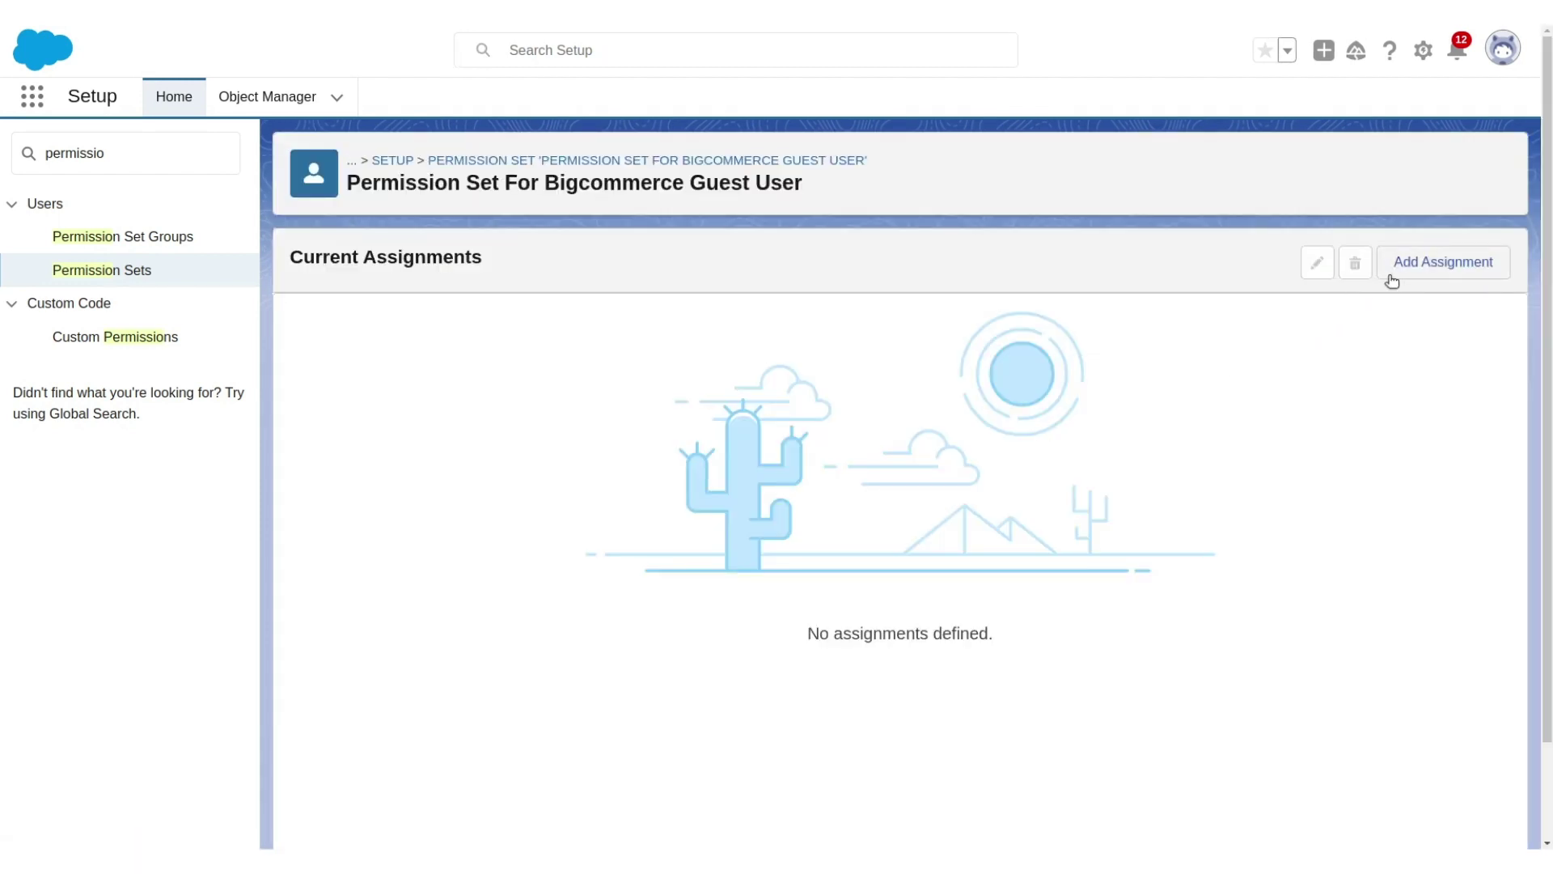
click(1412, 266)
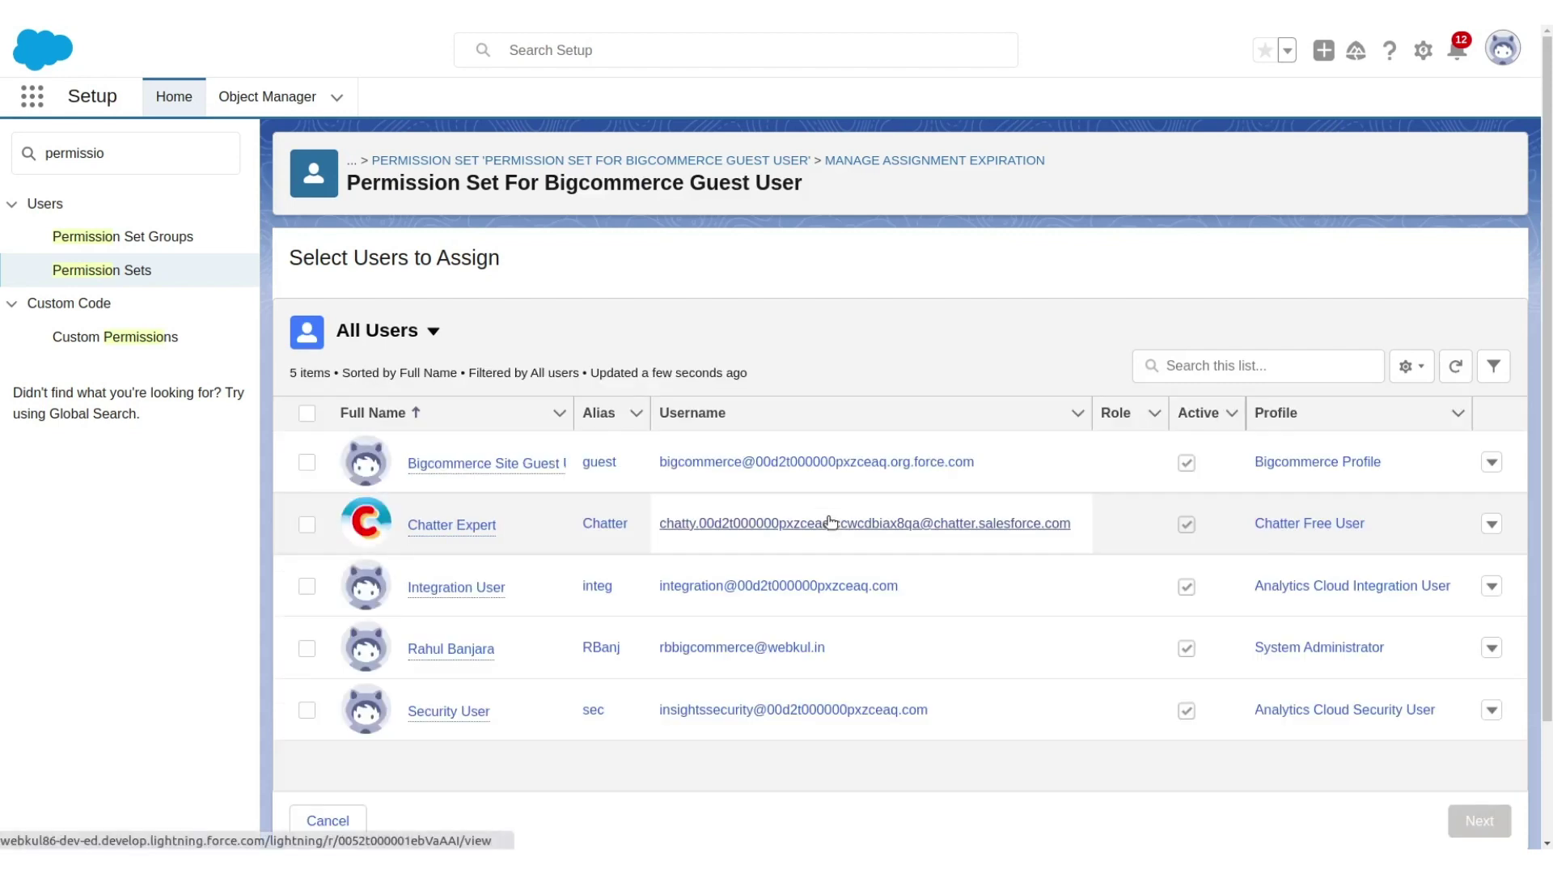
mouse_move(489, 471)
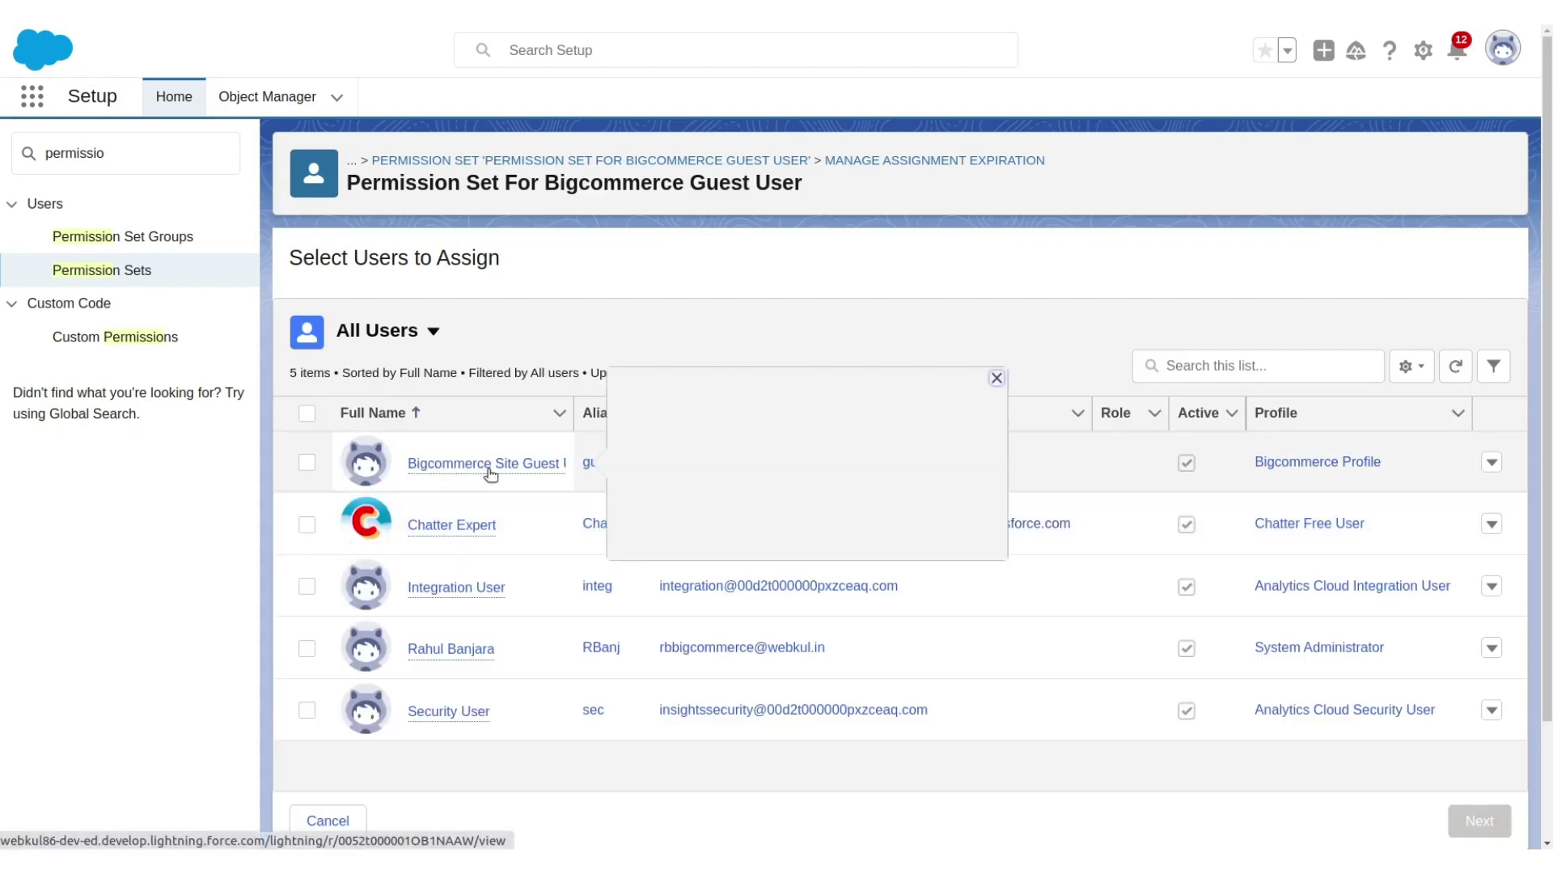
click(307, 462)
click(1487, 819)
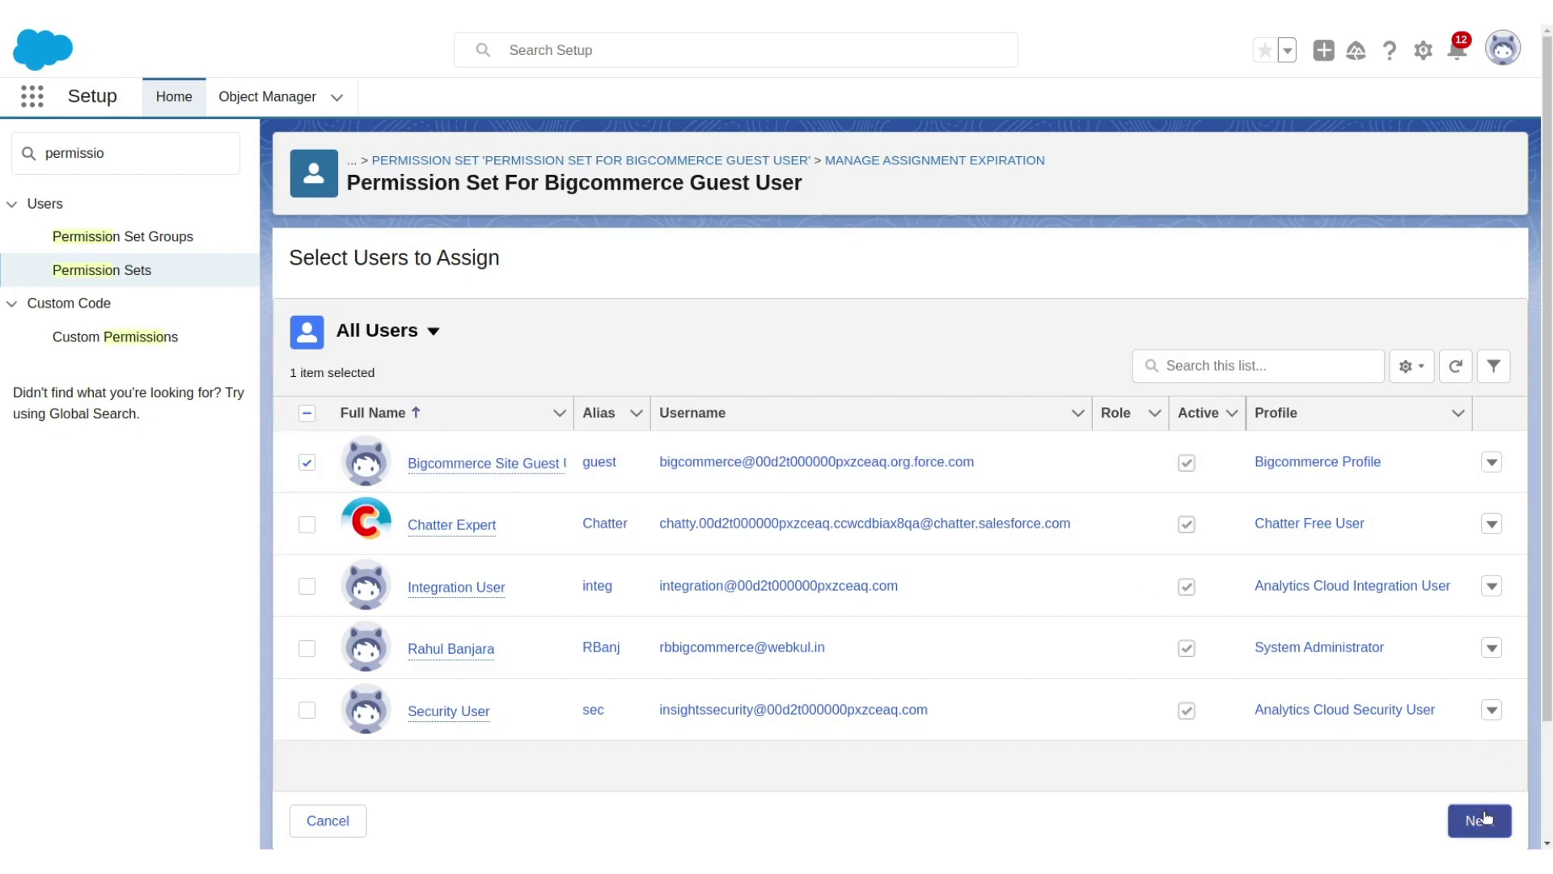
click(1450, 820)
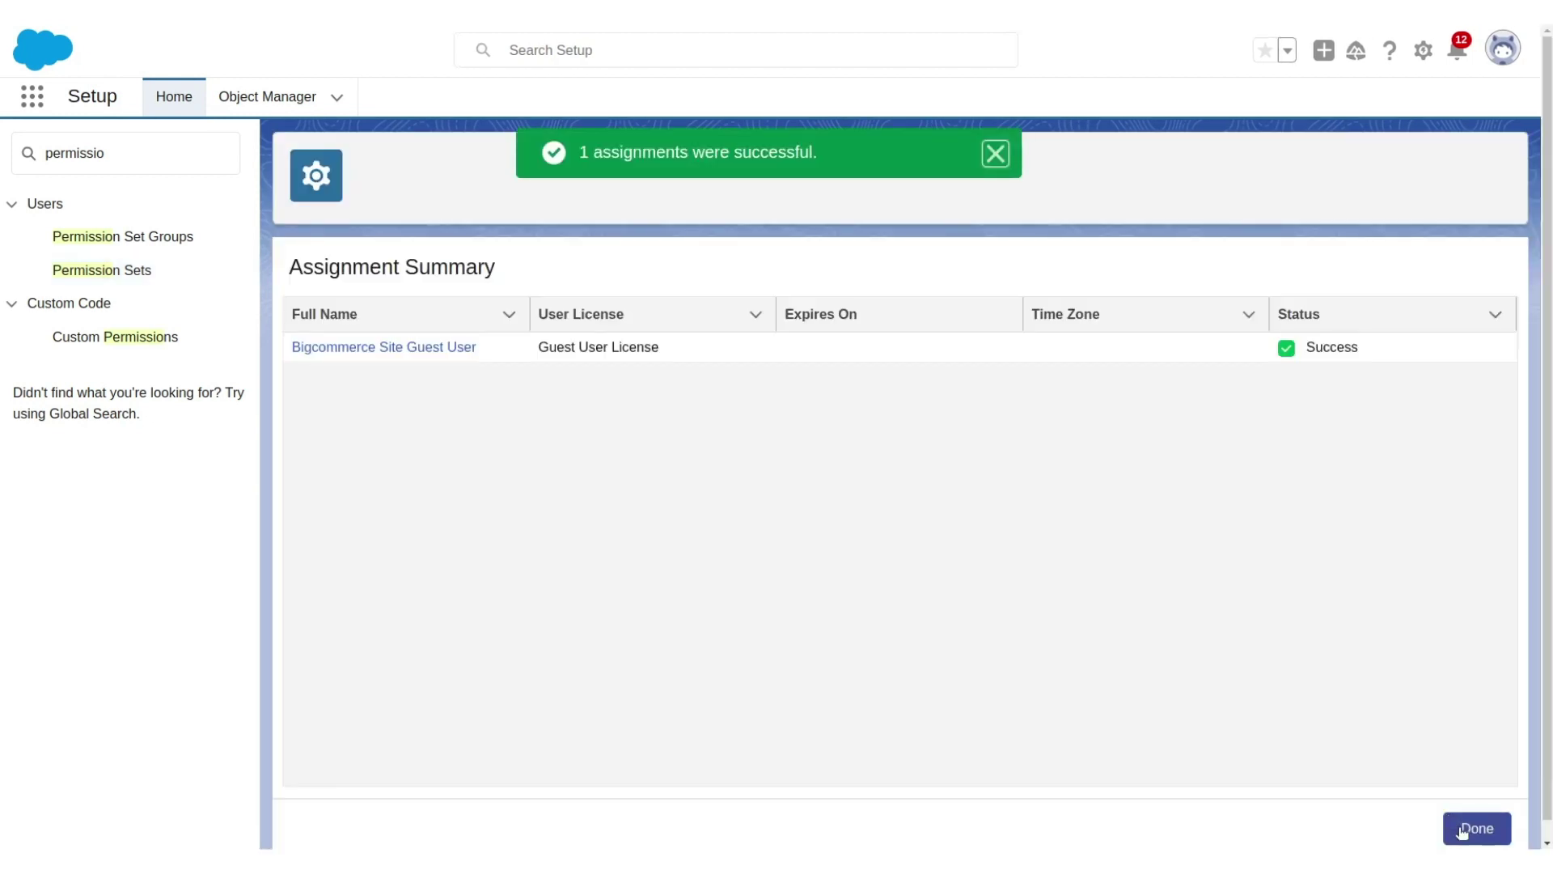
click(1463, 830)
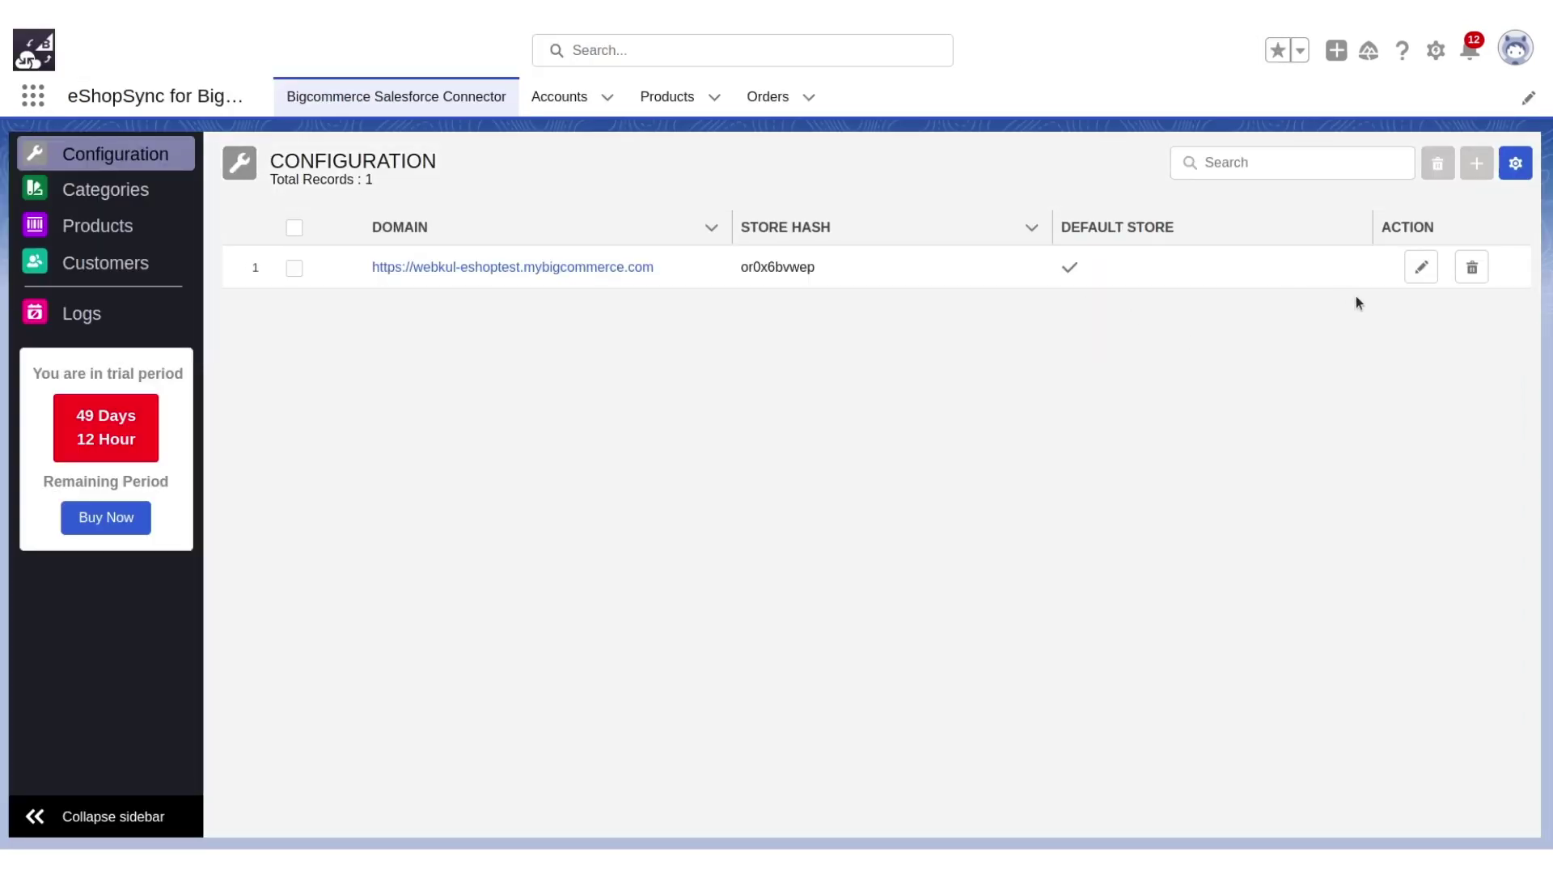
Edit the store's connector and select the new Salesforce site URL for real-time import.
click(1422, 268)
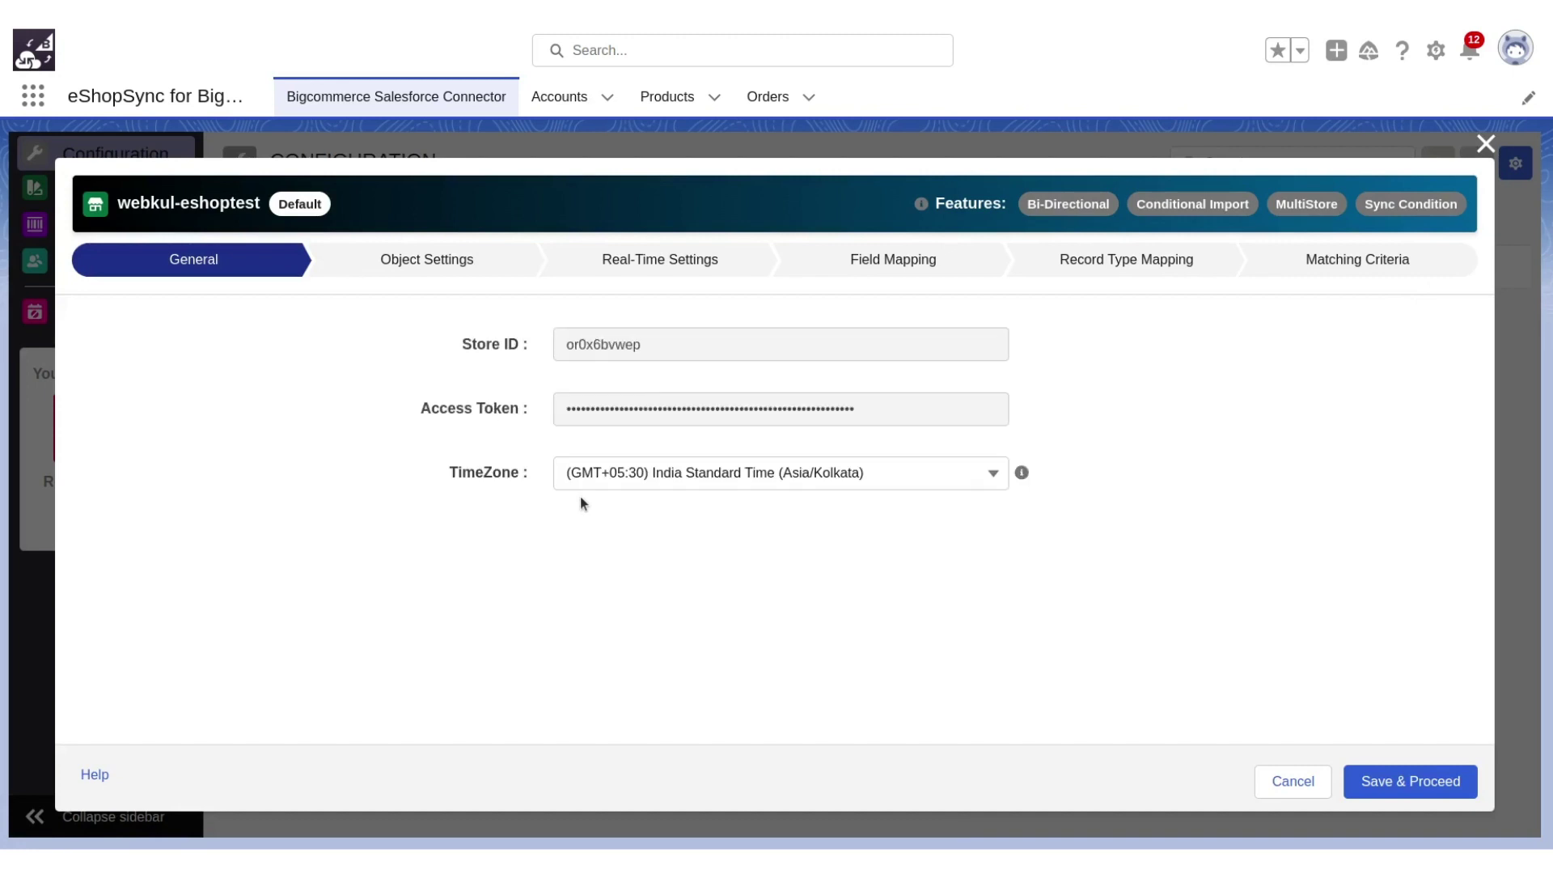
click(676, 264)
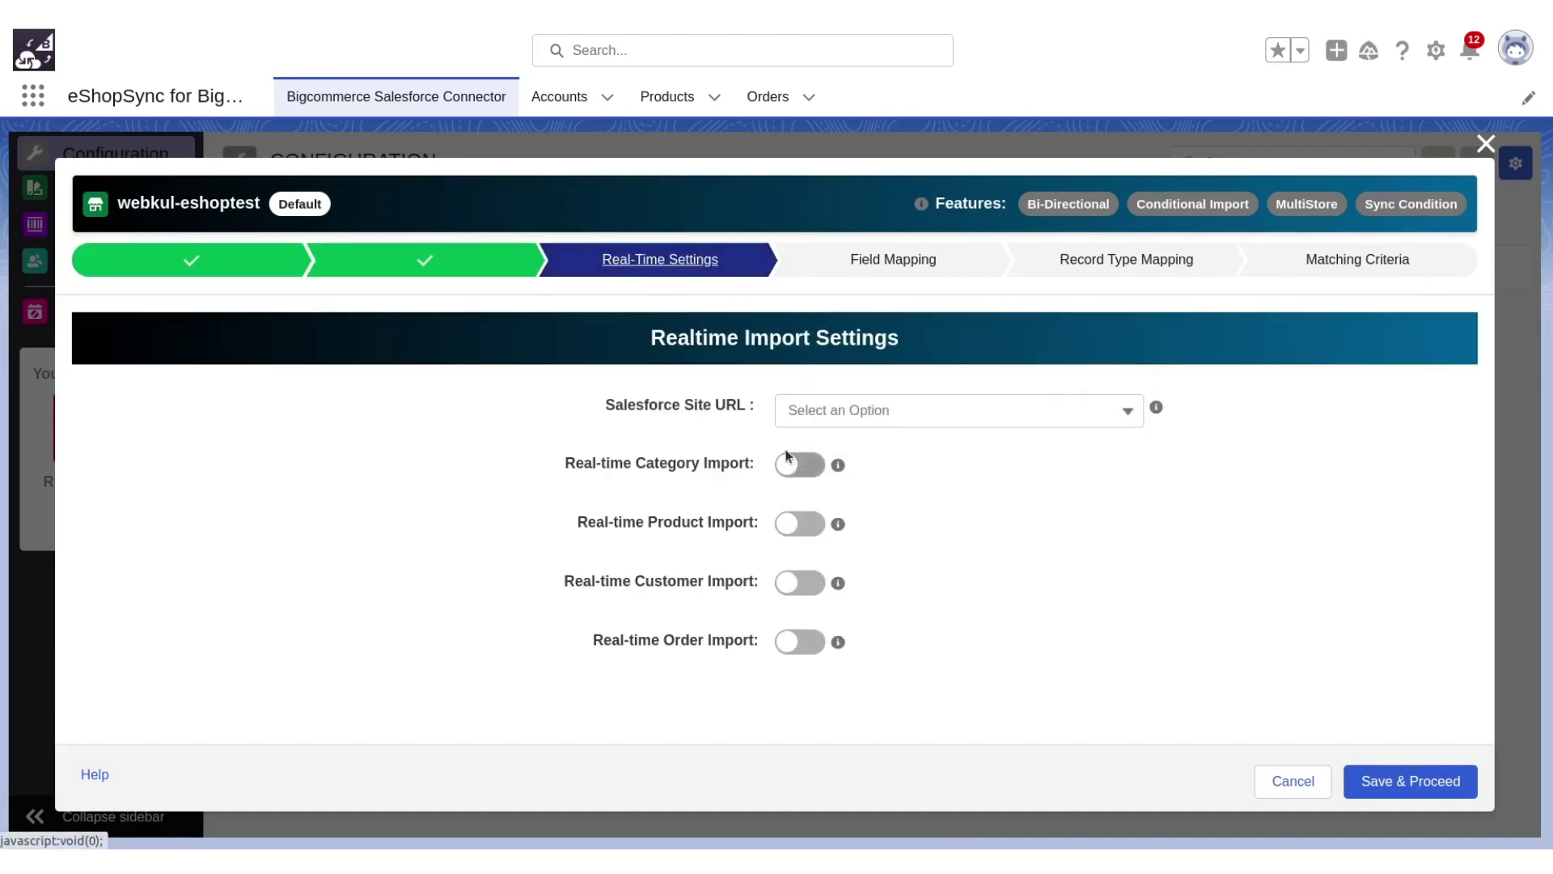
click(838, 417)
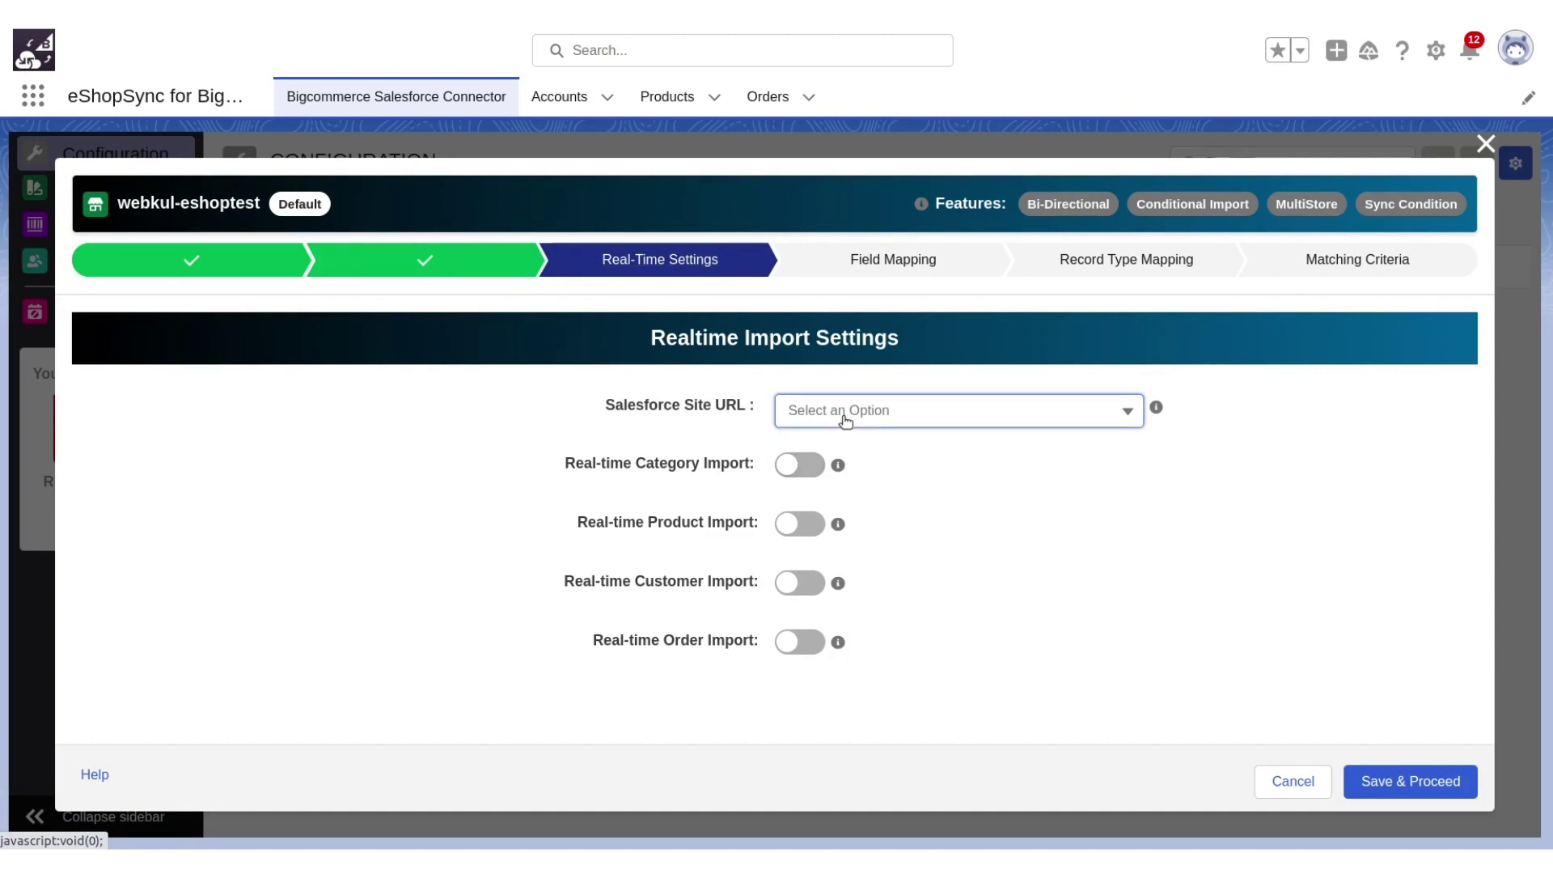
click(874, 455)
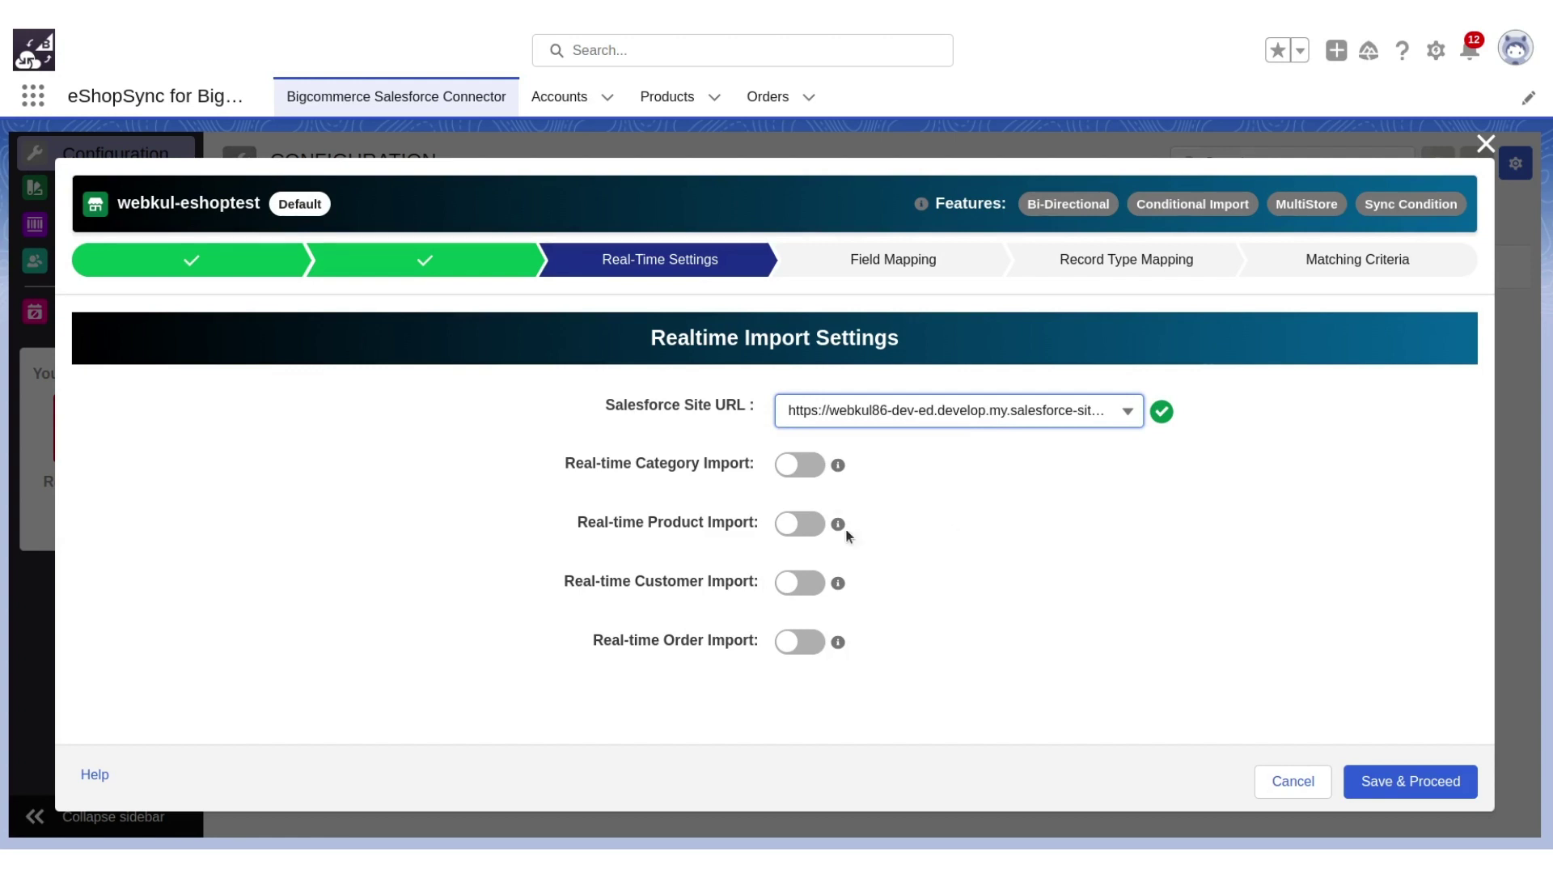
Enable real-time category, product, customer and order import, save, and close the wizard.
click(804, 470)
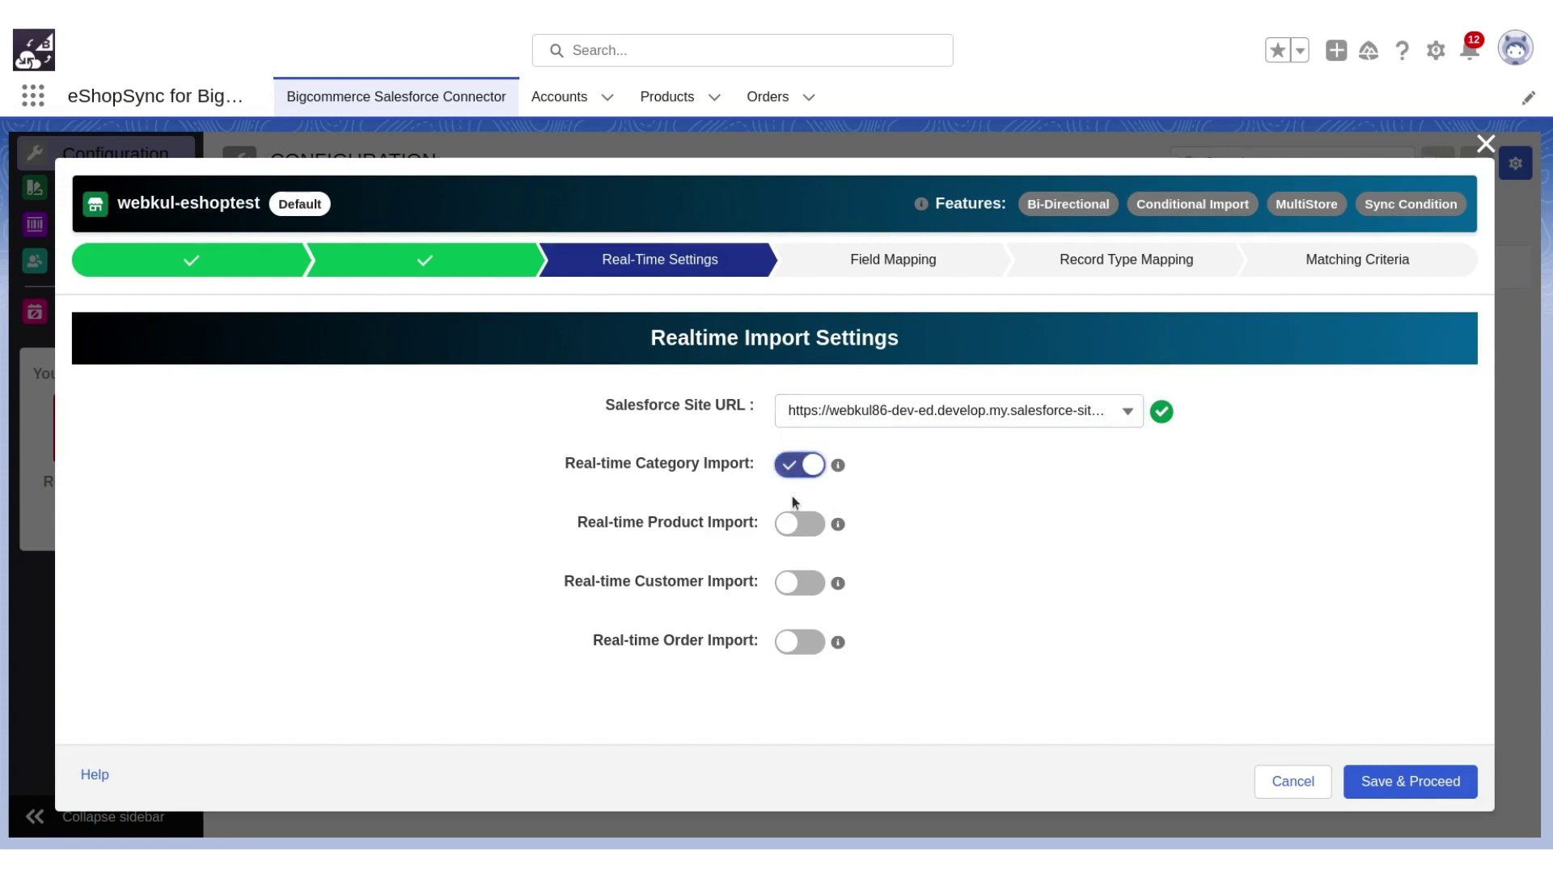
click(799, 524)
click(807, 598)
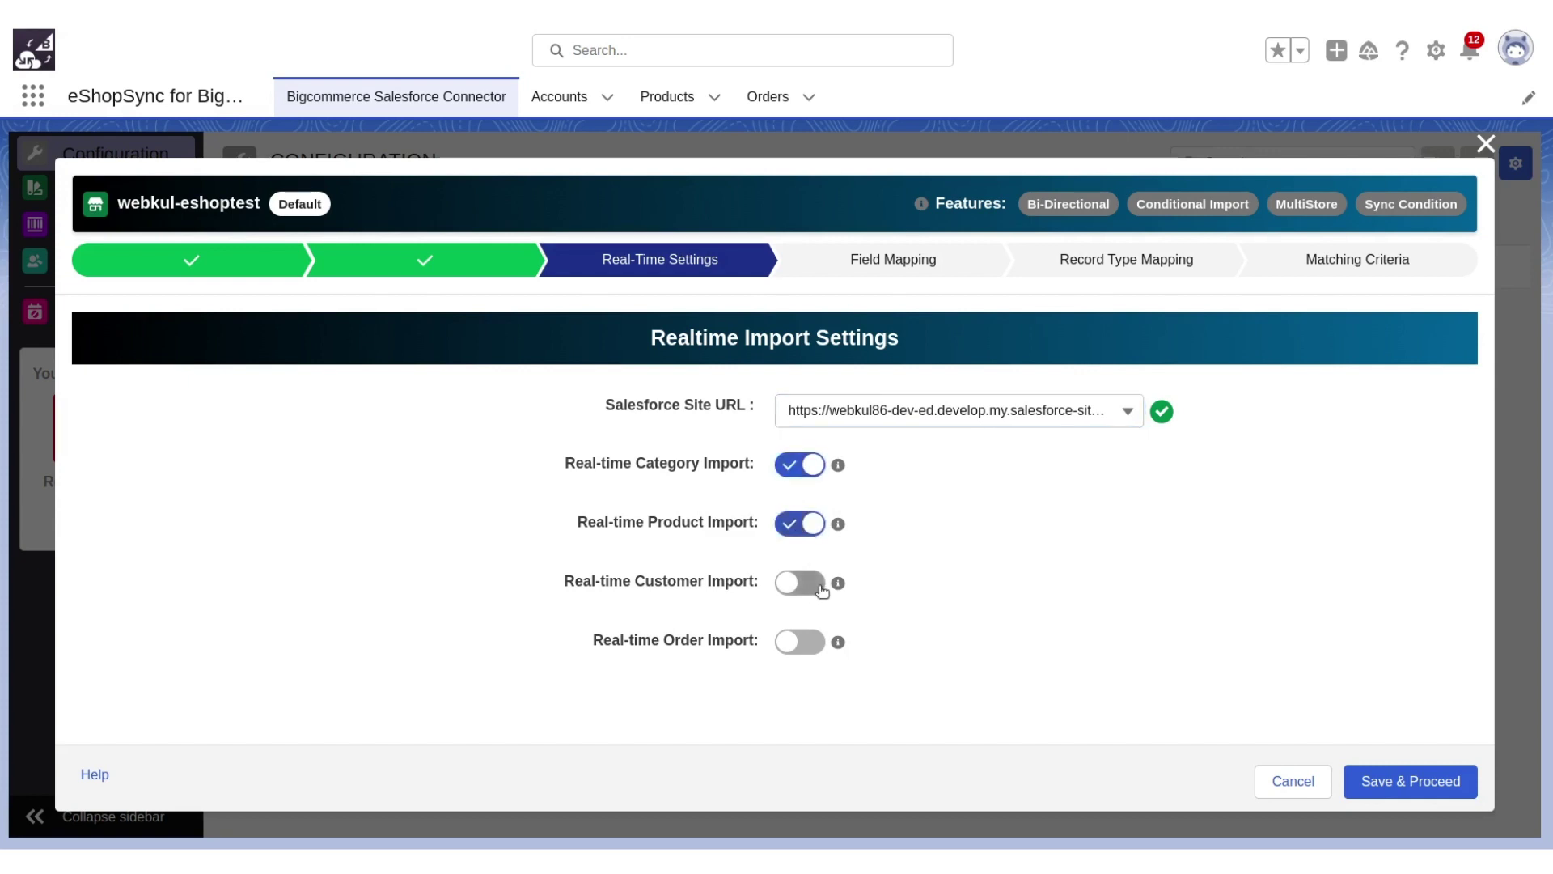
click(816, 646)
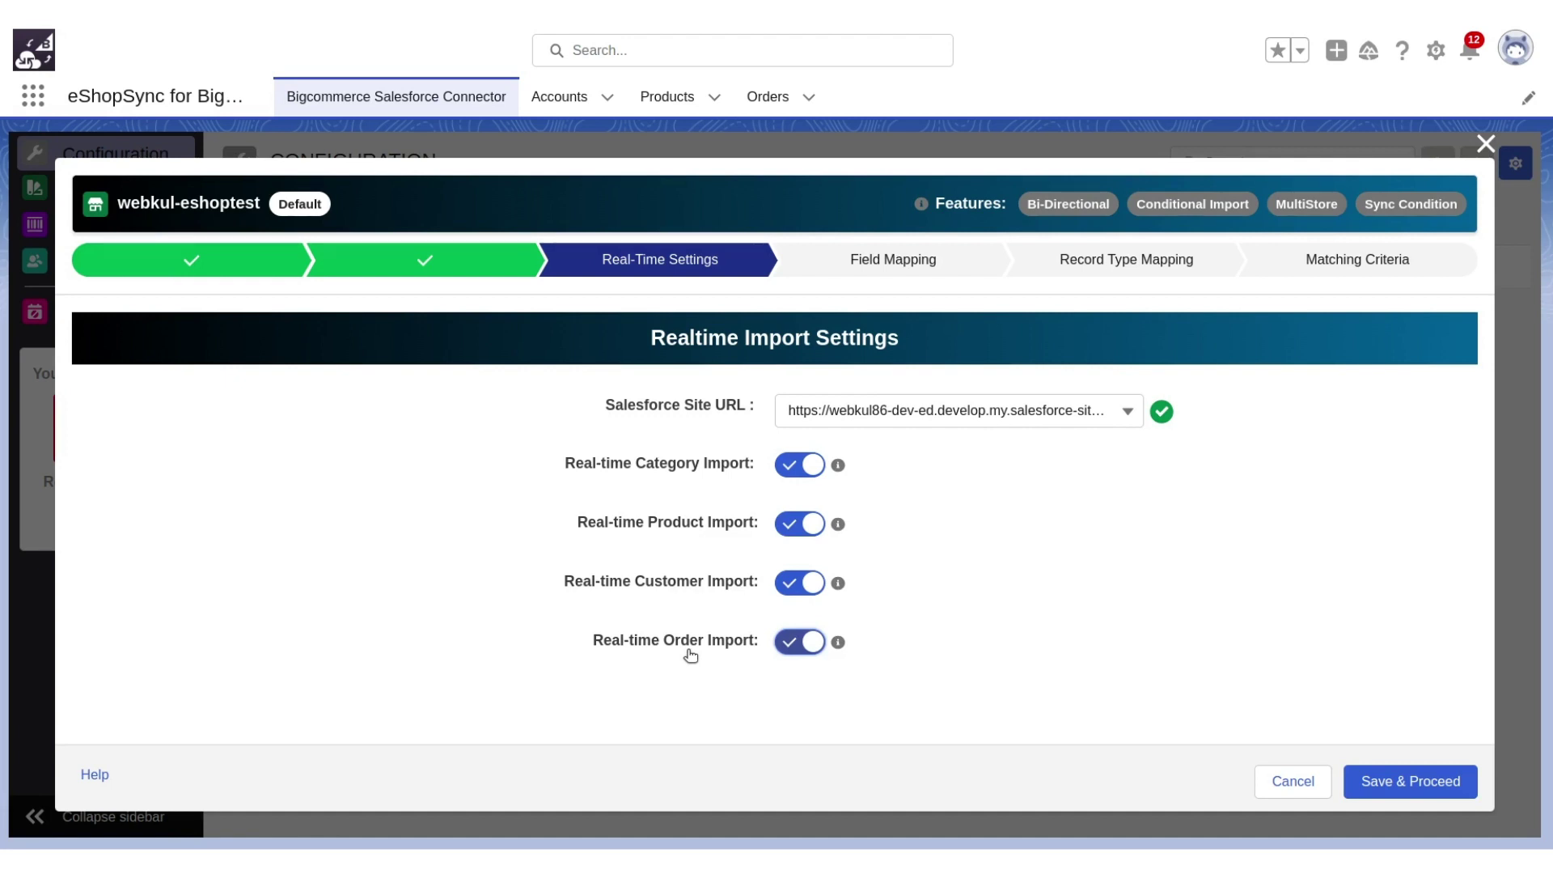
click(1380, 780)
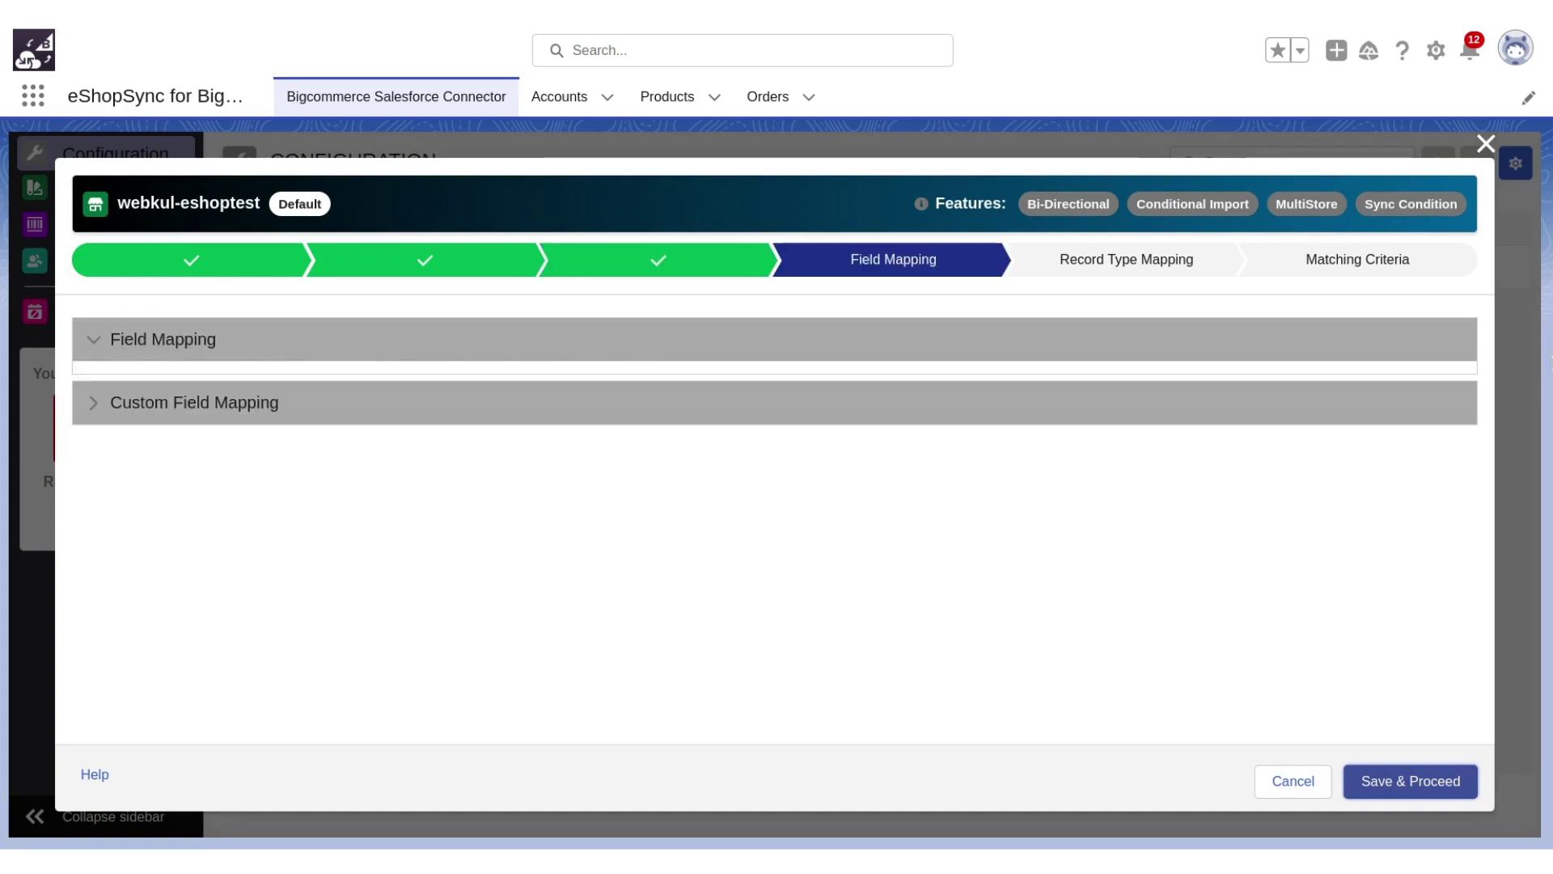
click(1487, 144)
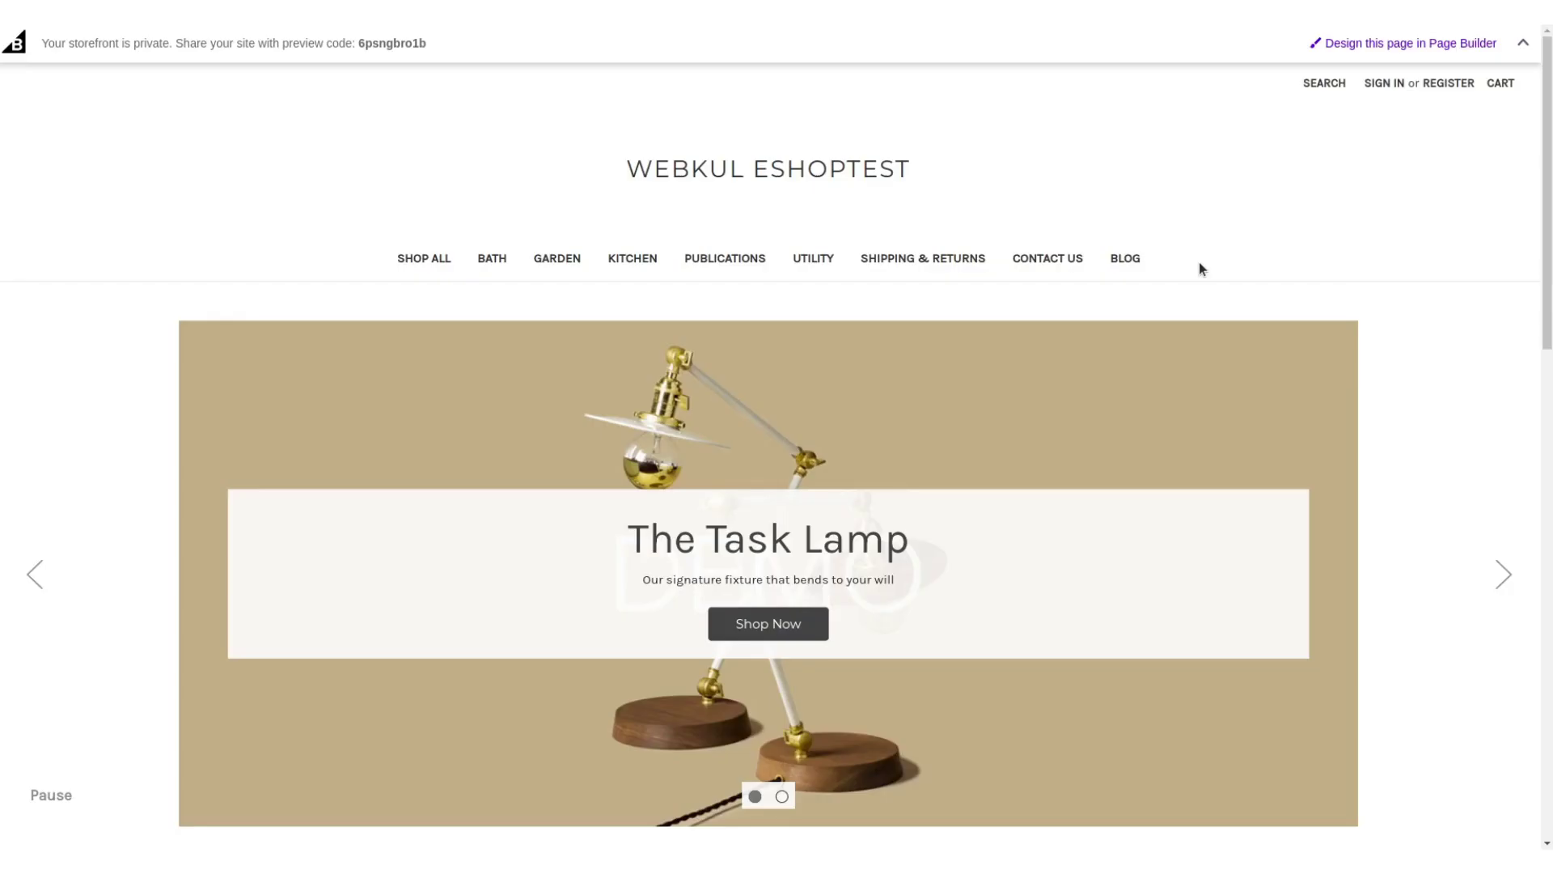
Open the registration form and enter the customer's email, password and password confirmation.
click(1453, 81)
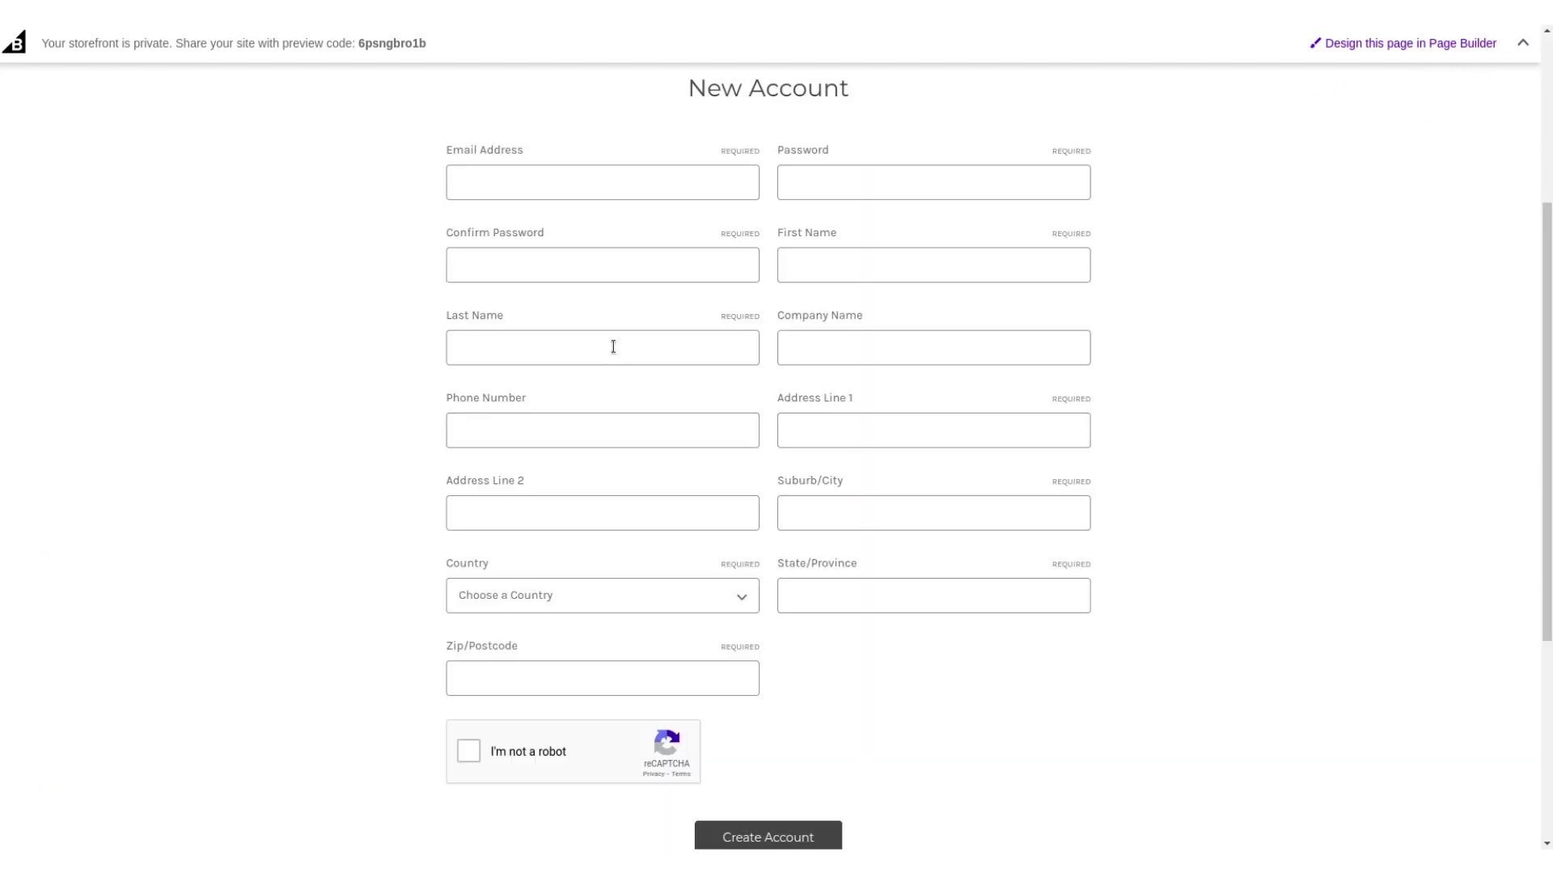
click(548, 177)
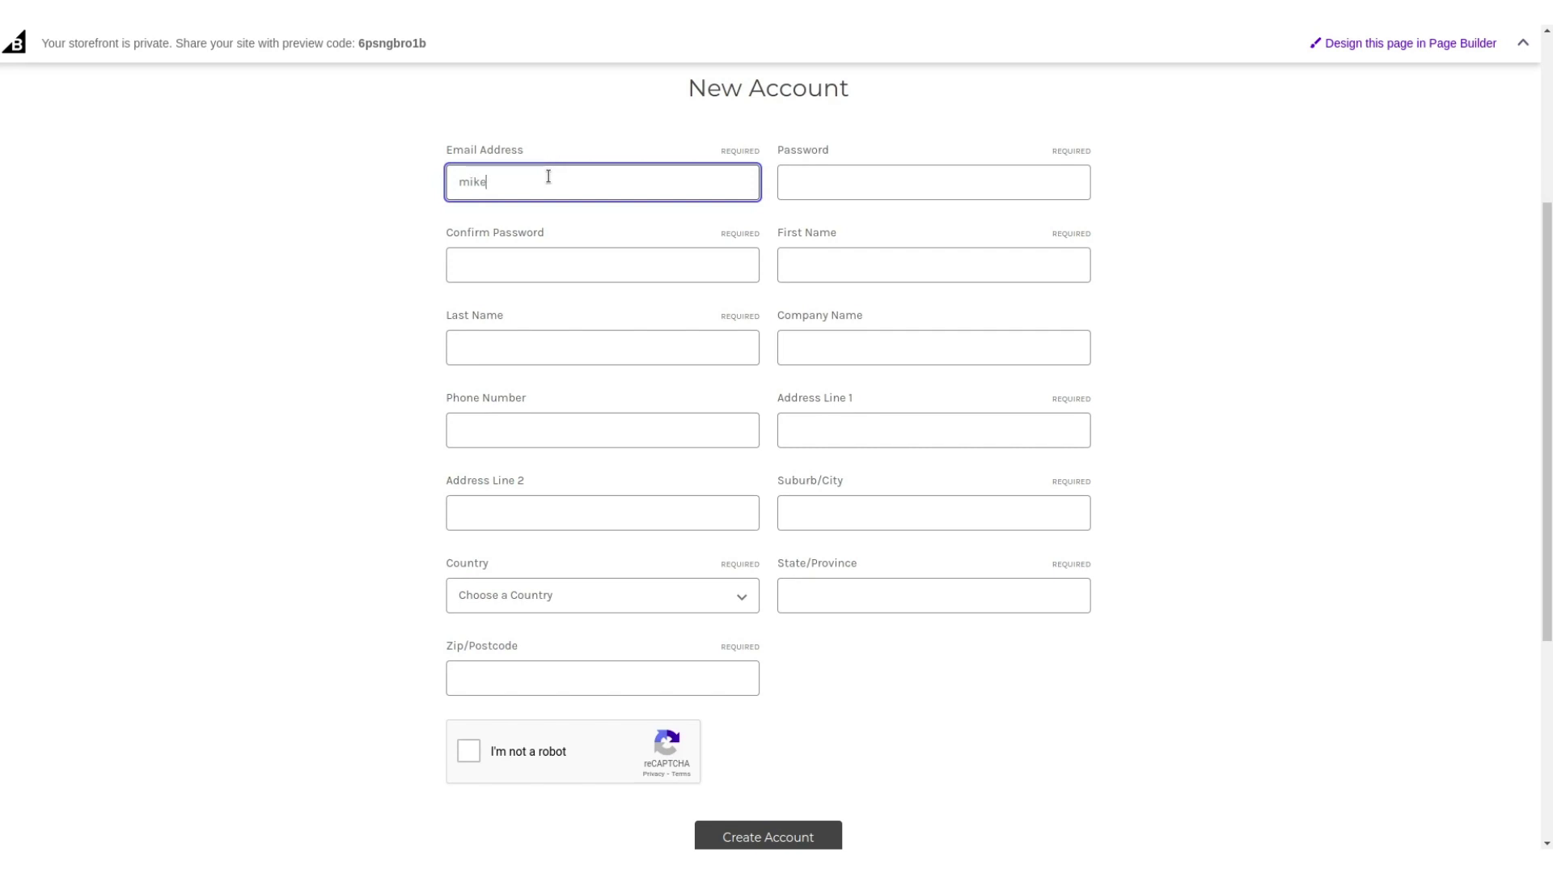
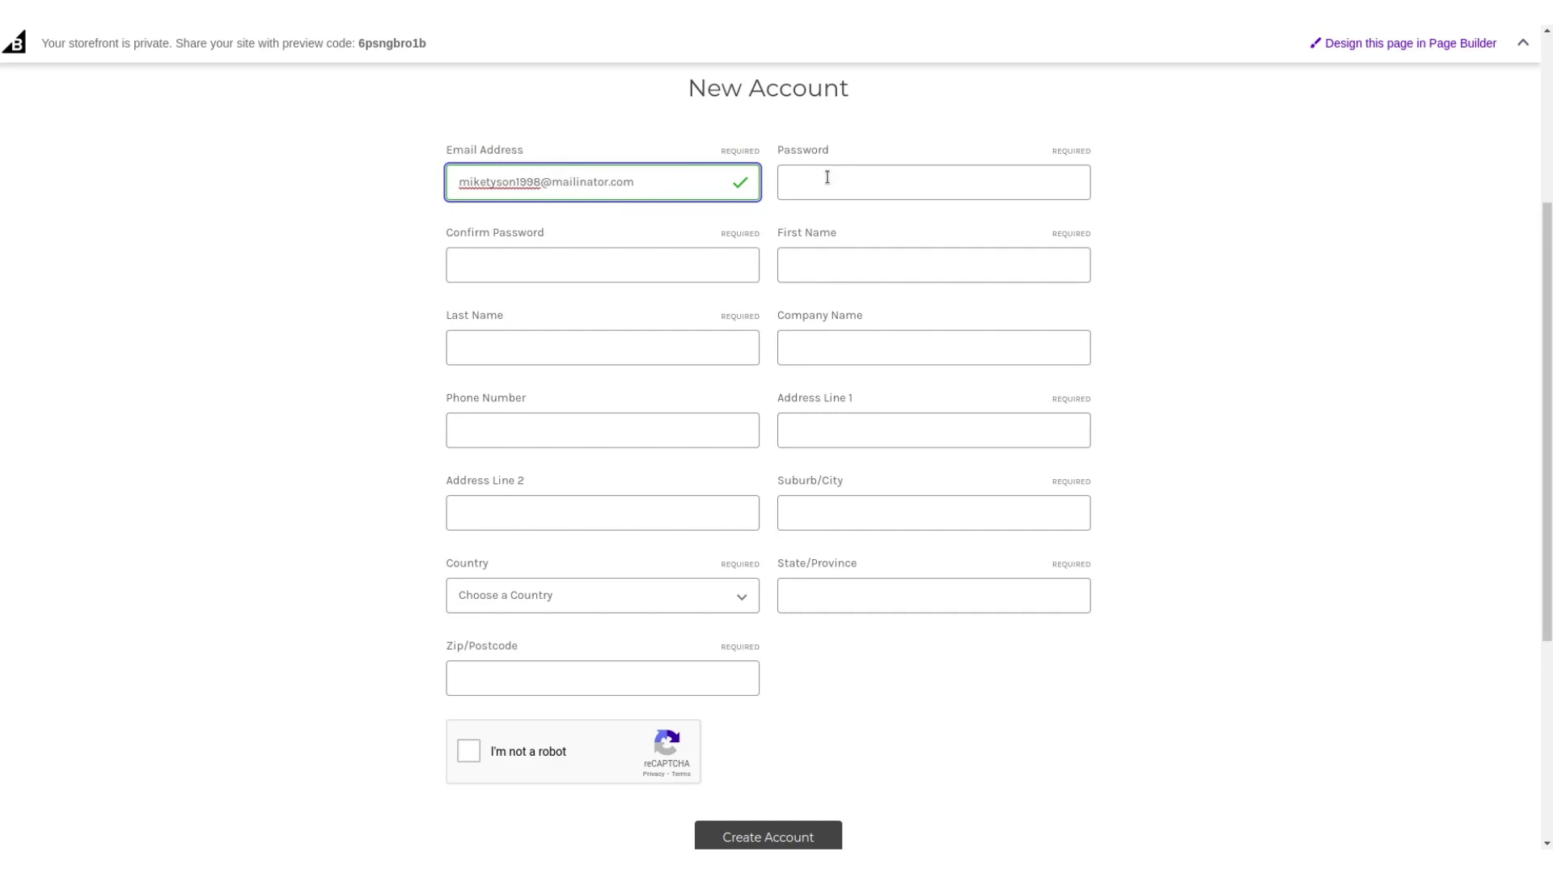
click(828, 177)
text(passw)
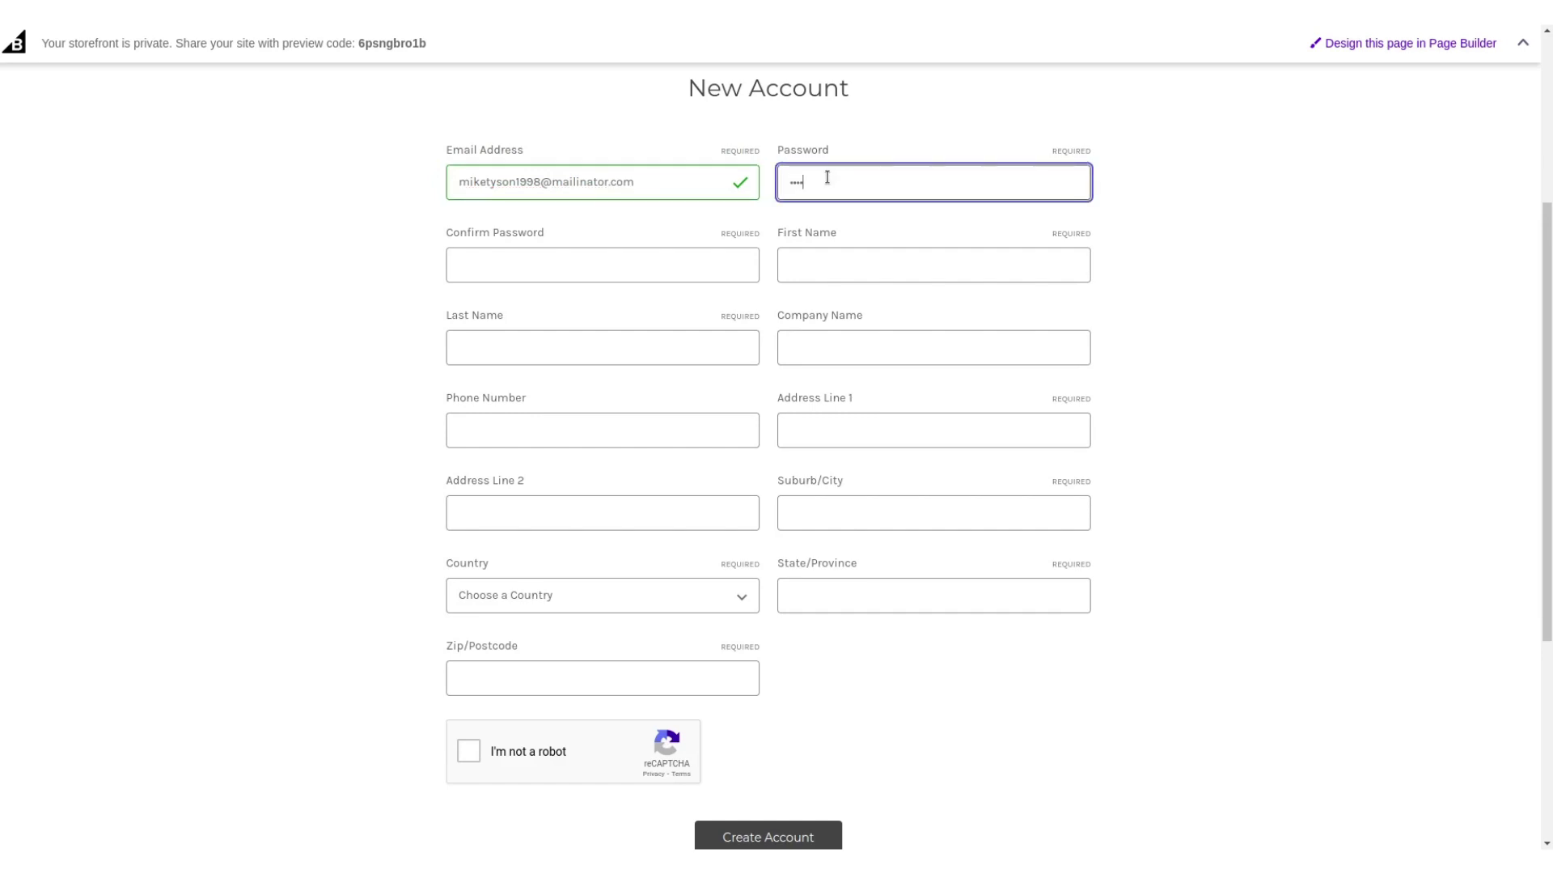
text(ord)
click(662, 266)
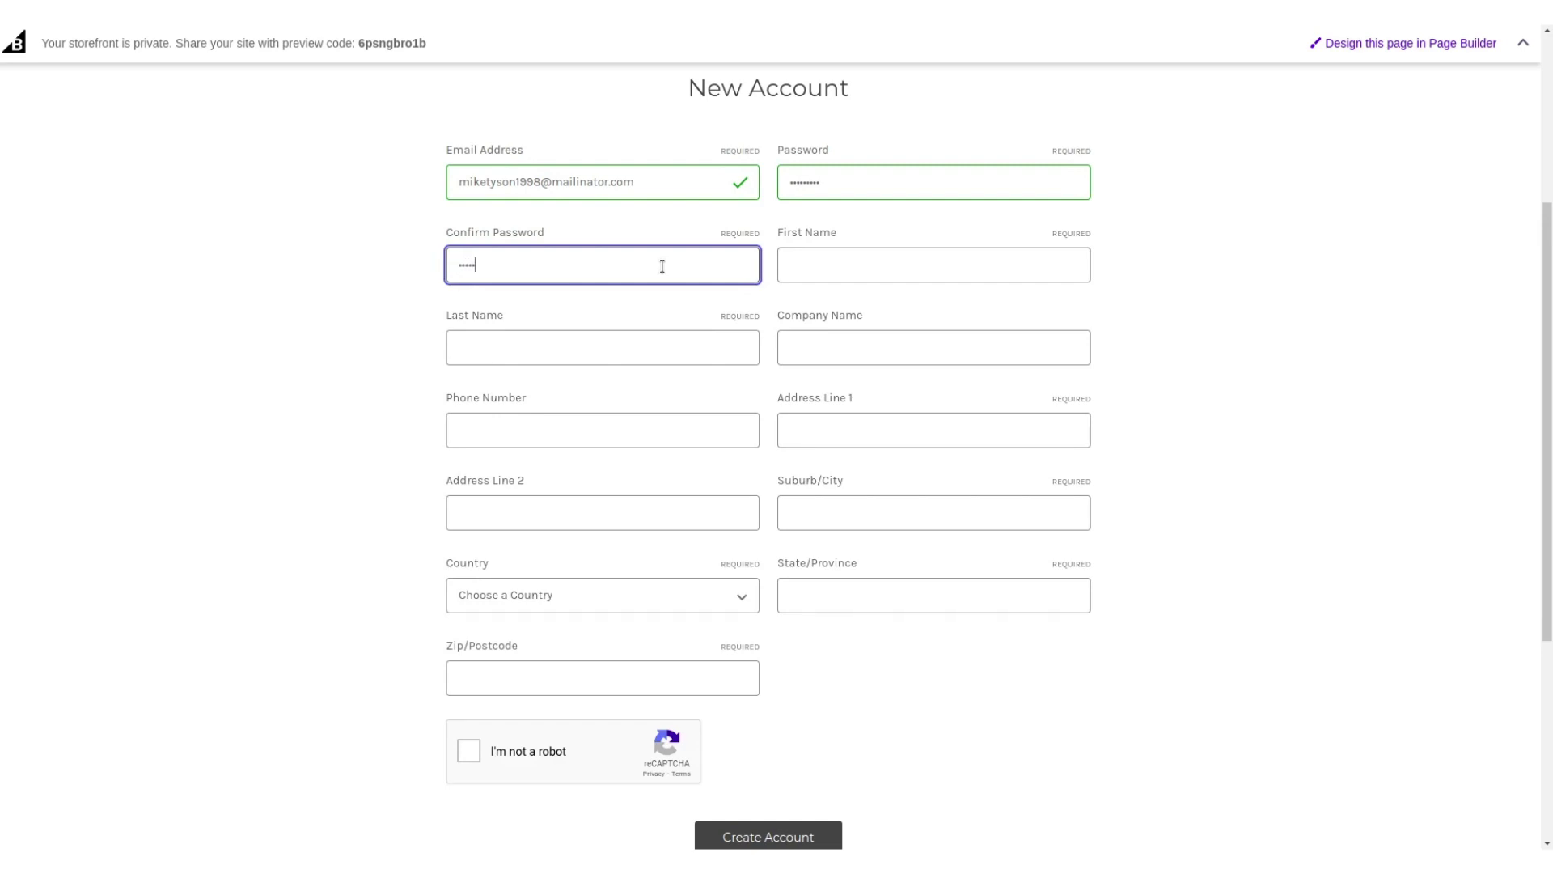
text(password1)
Fill in the customer's first and last name, company Webkul and phone number.
click(822, 261)
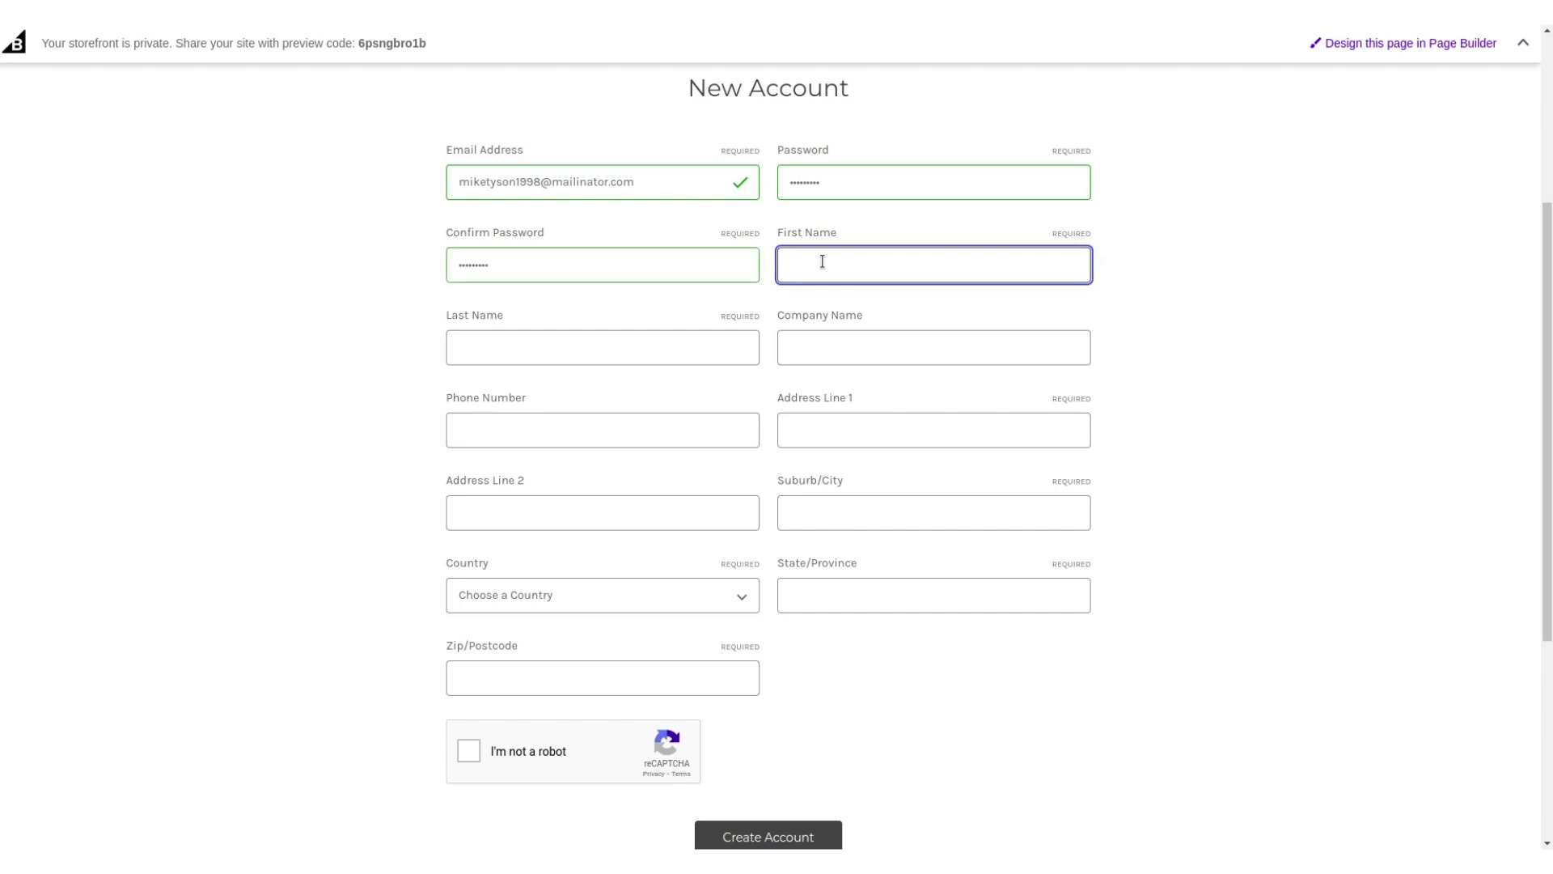
text(Mike)
click(643, 356)
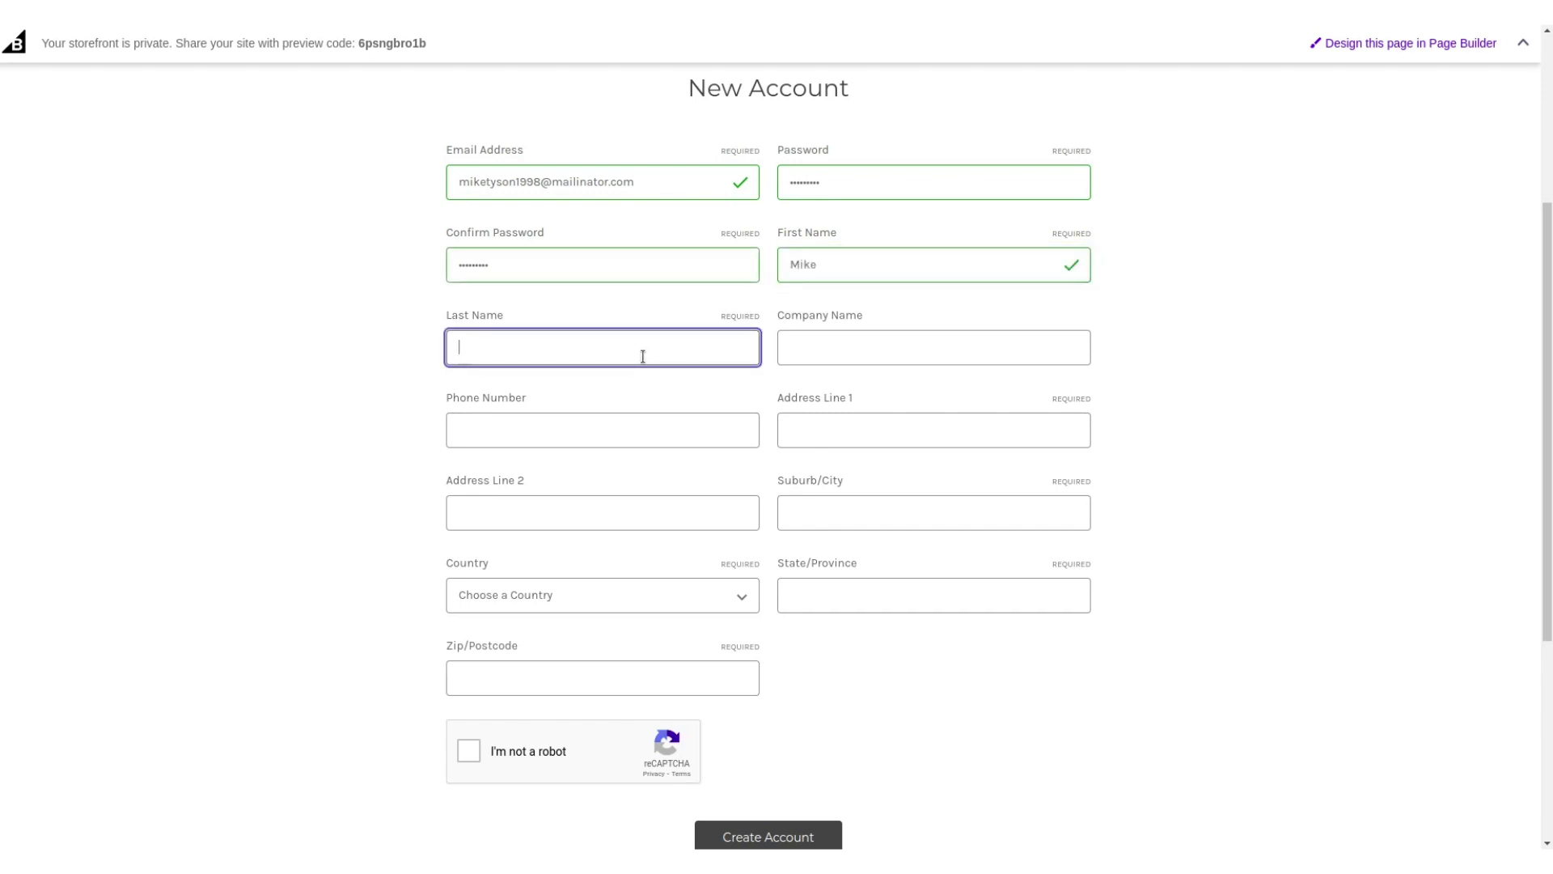
text(Tyson)
click(826, 356)
text(Webku)
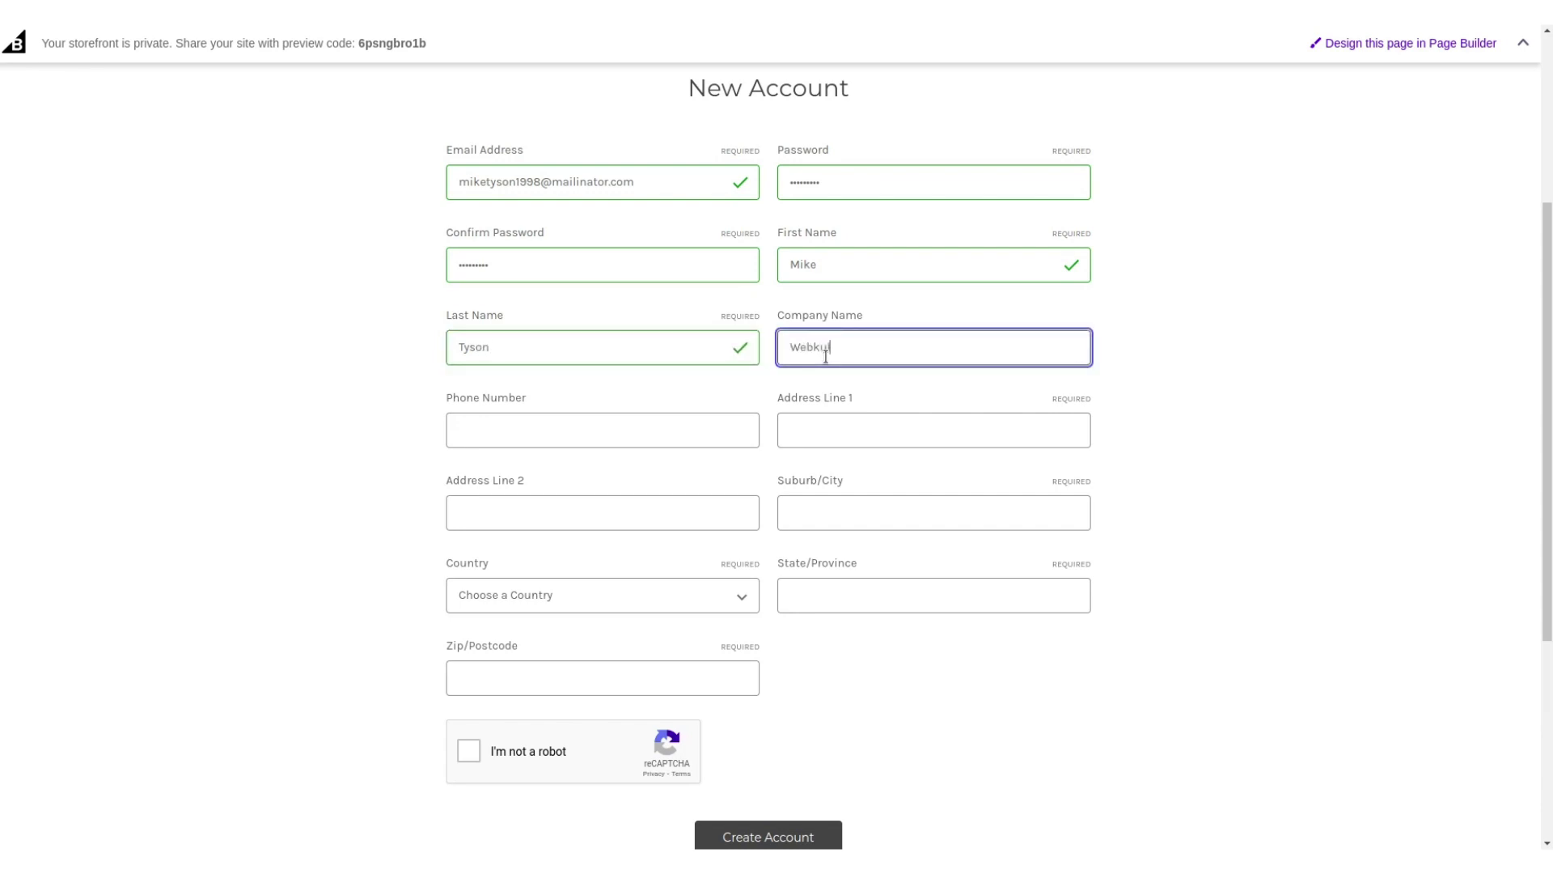
text(l)
click(647, 431)
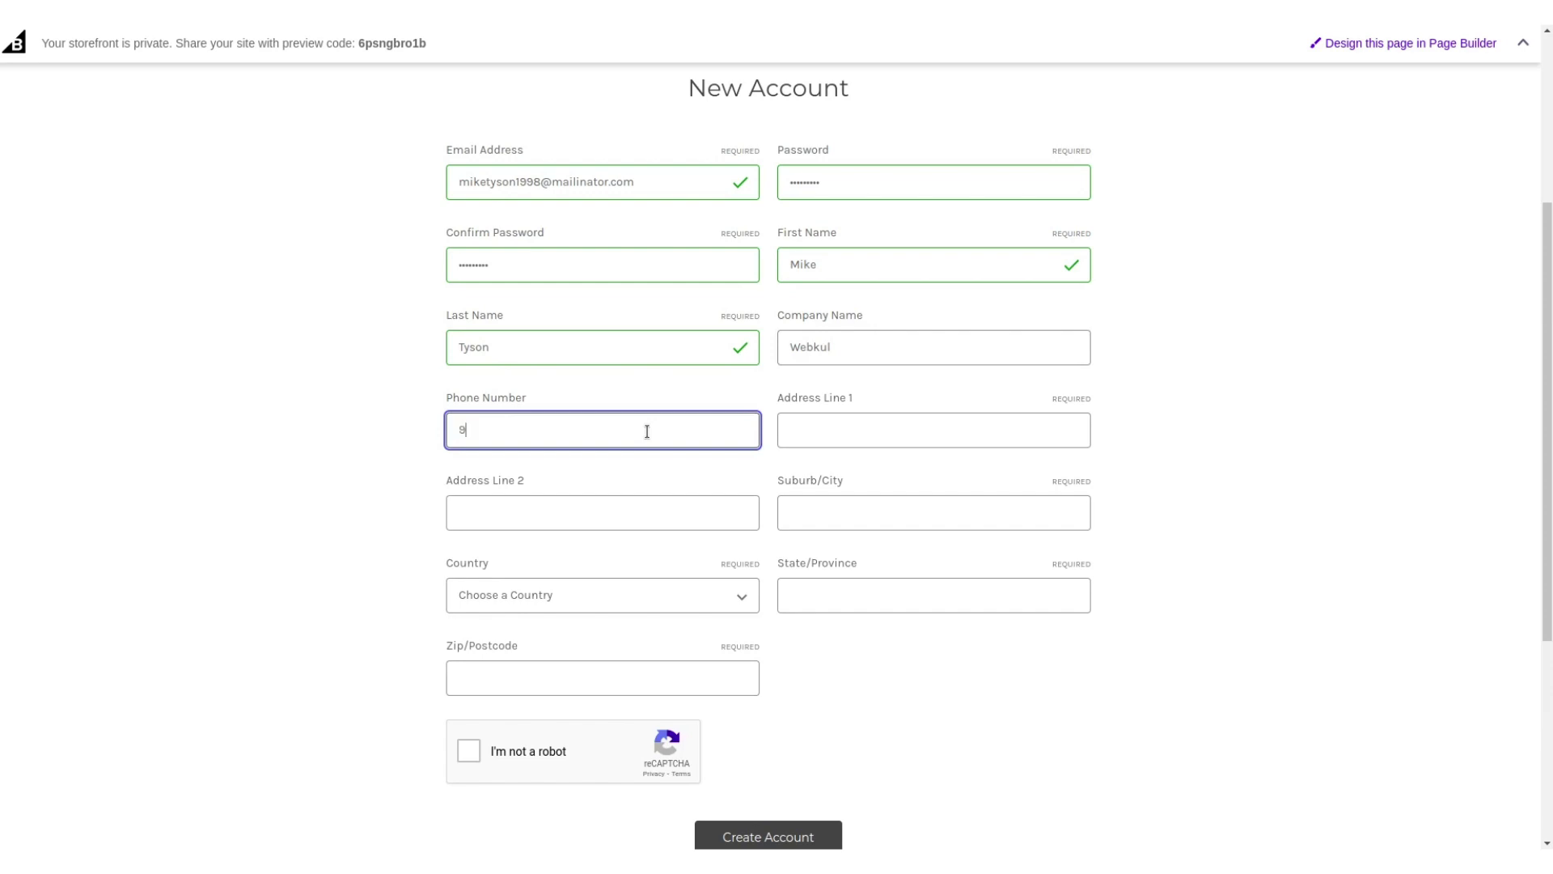
Enter the customer's two street address lines and city.
click(811, 430)
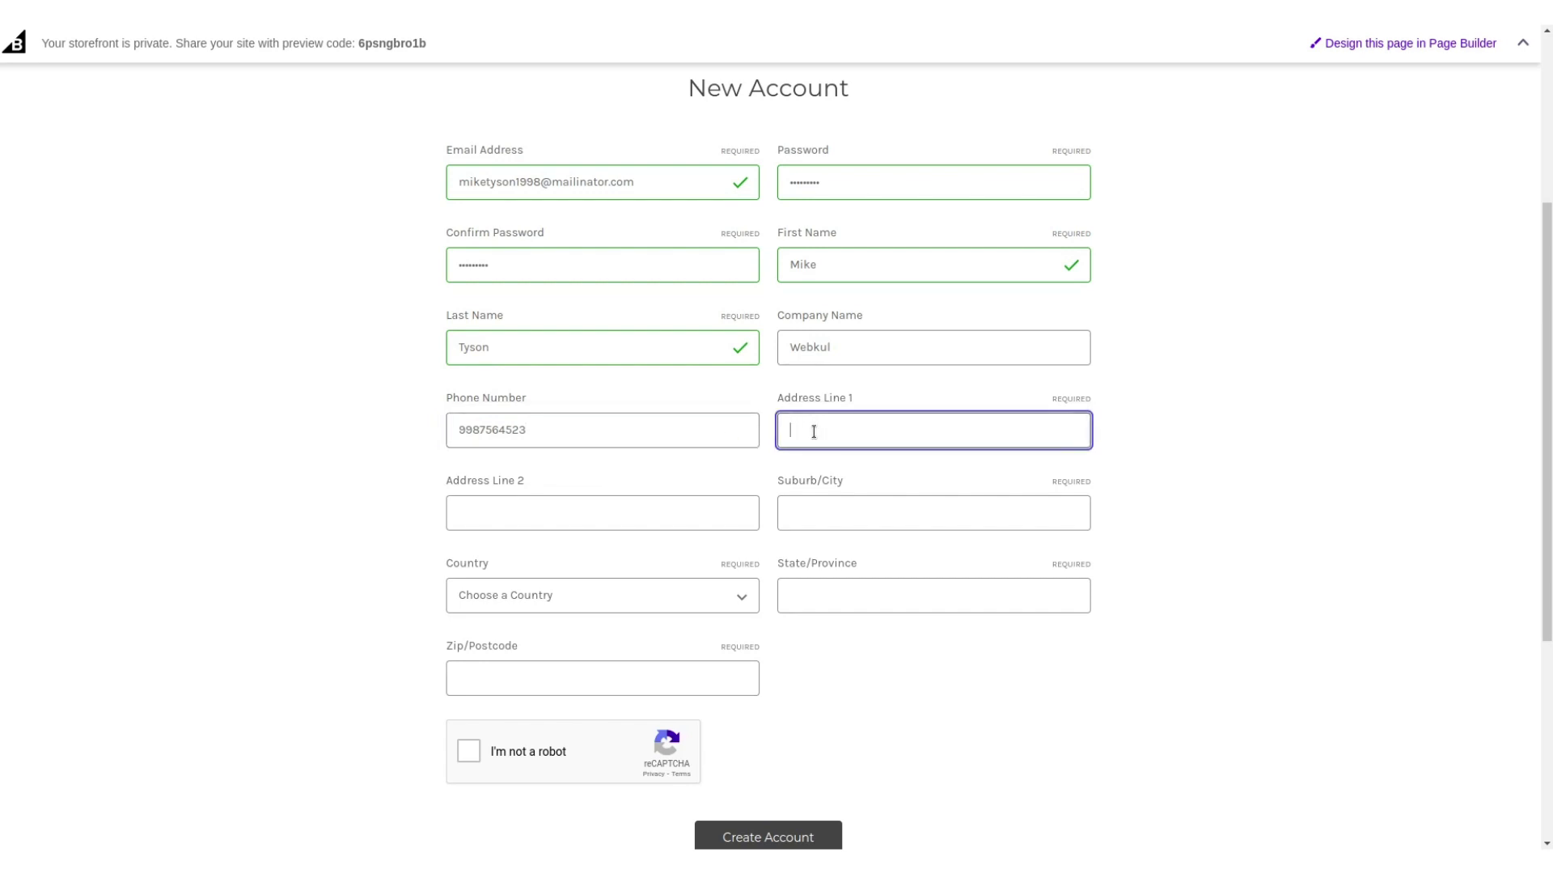
click(822, 430)
key(BackSpace)
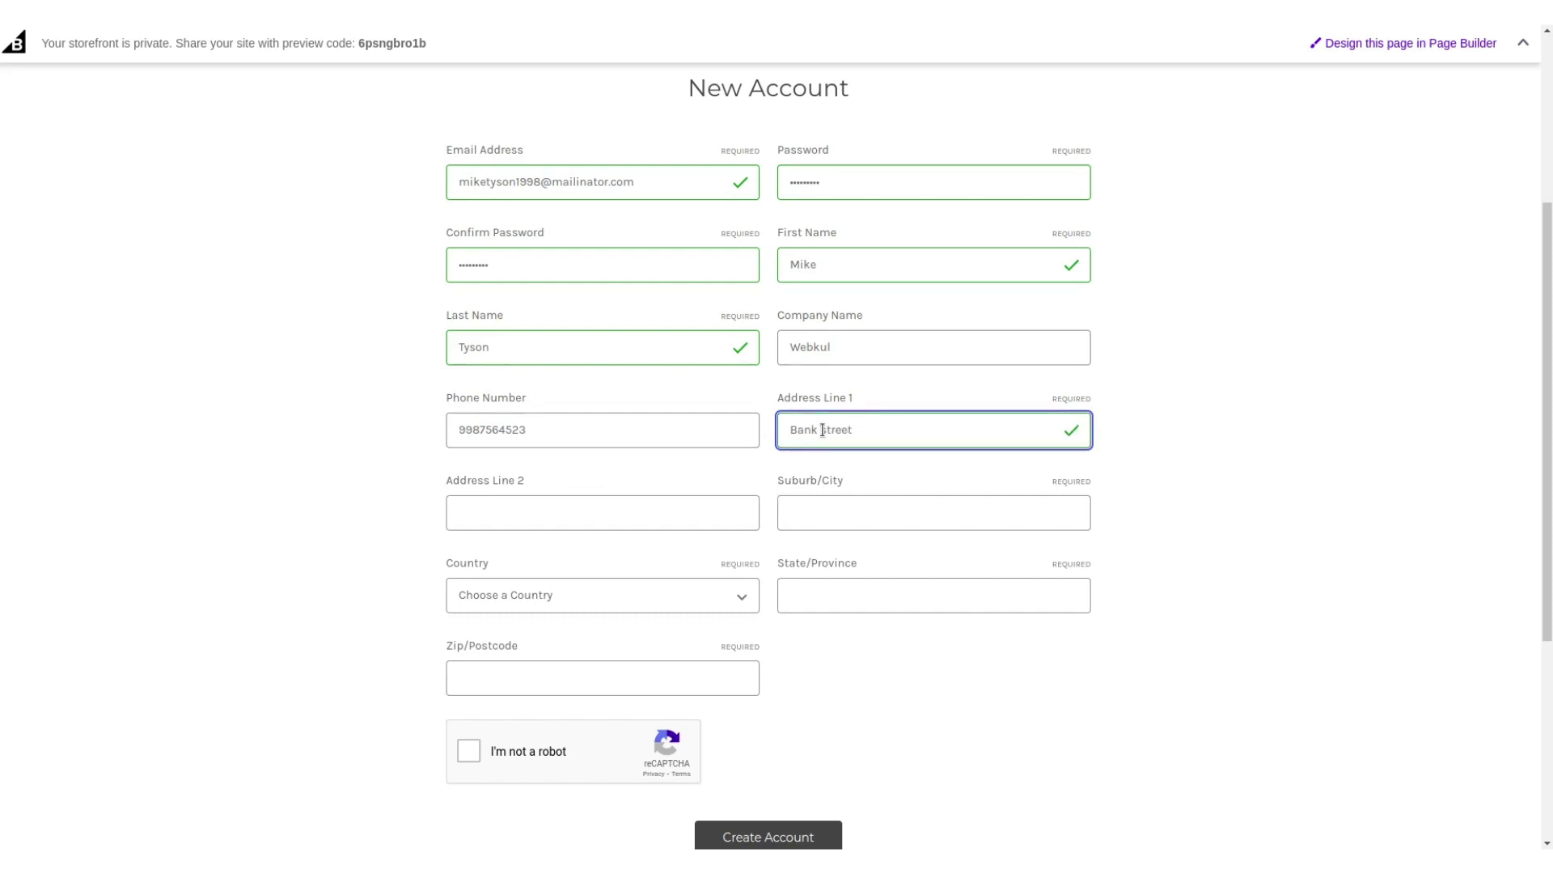
click(617, 516)
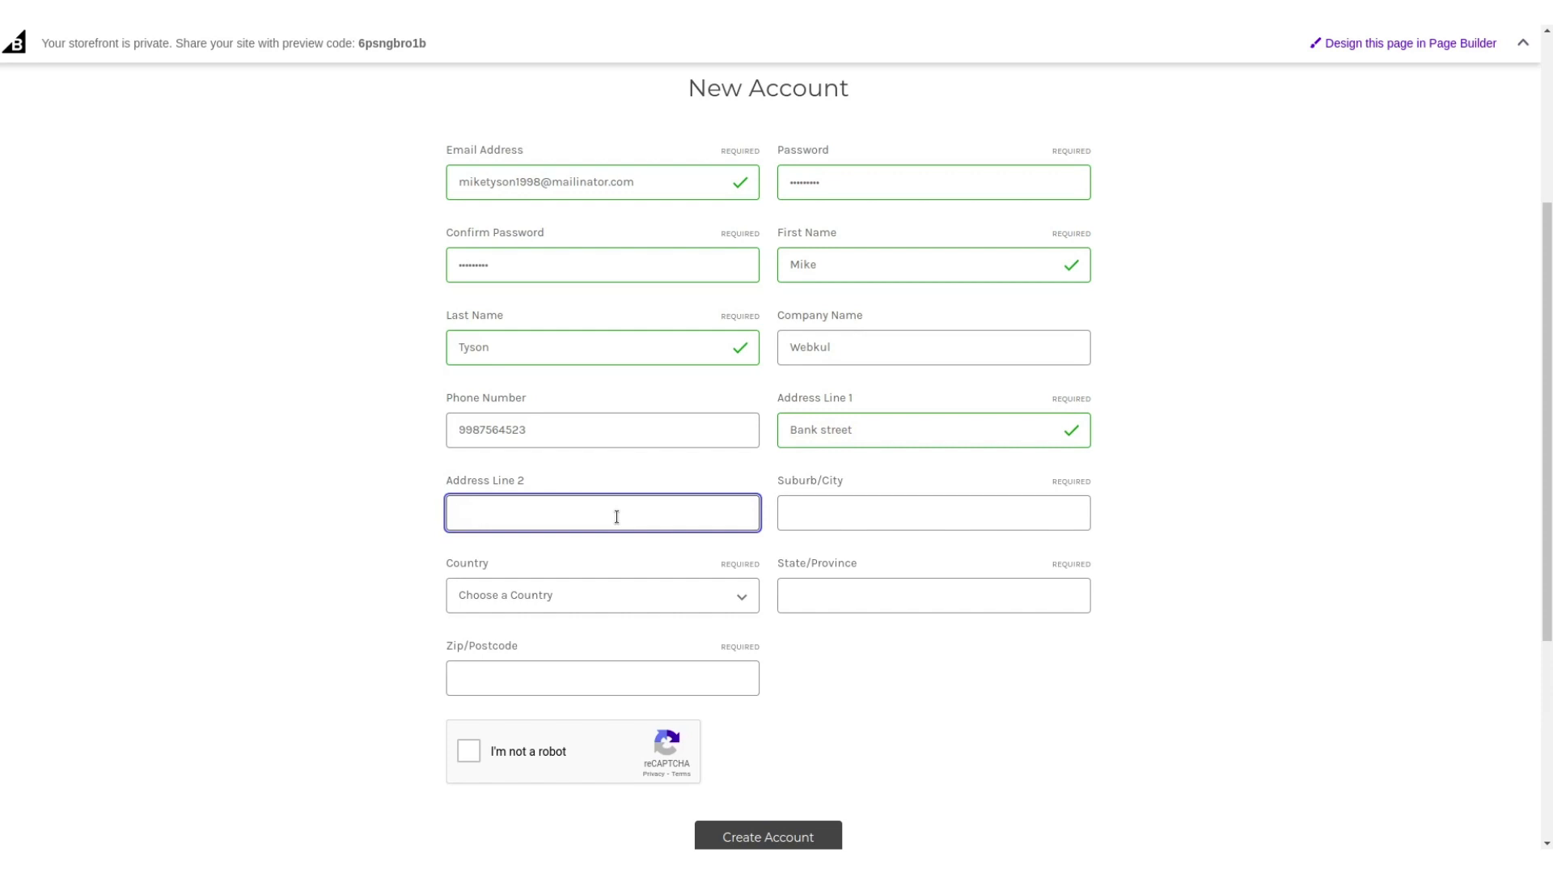
click(815, 520)
text(Lucknow)
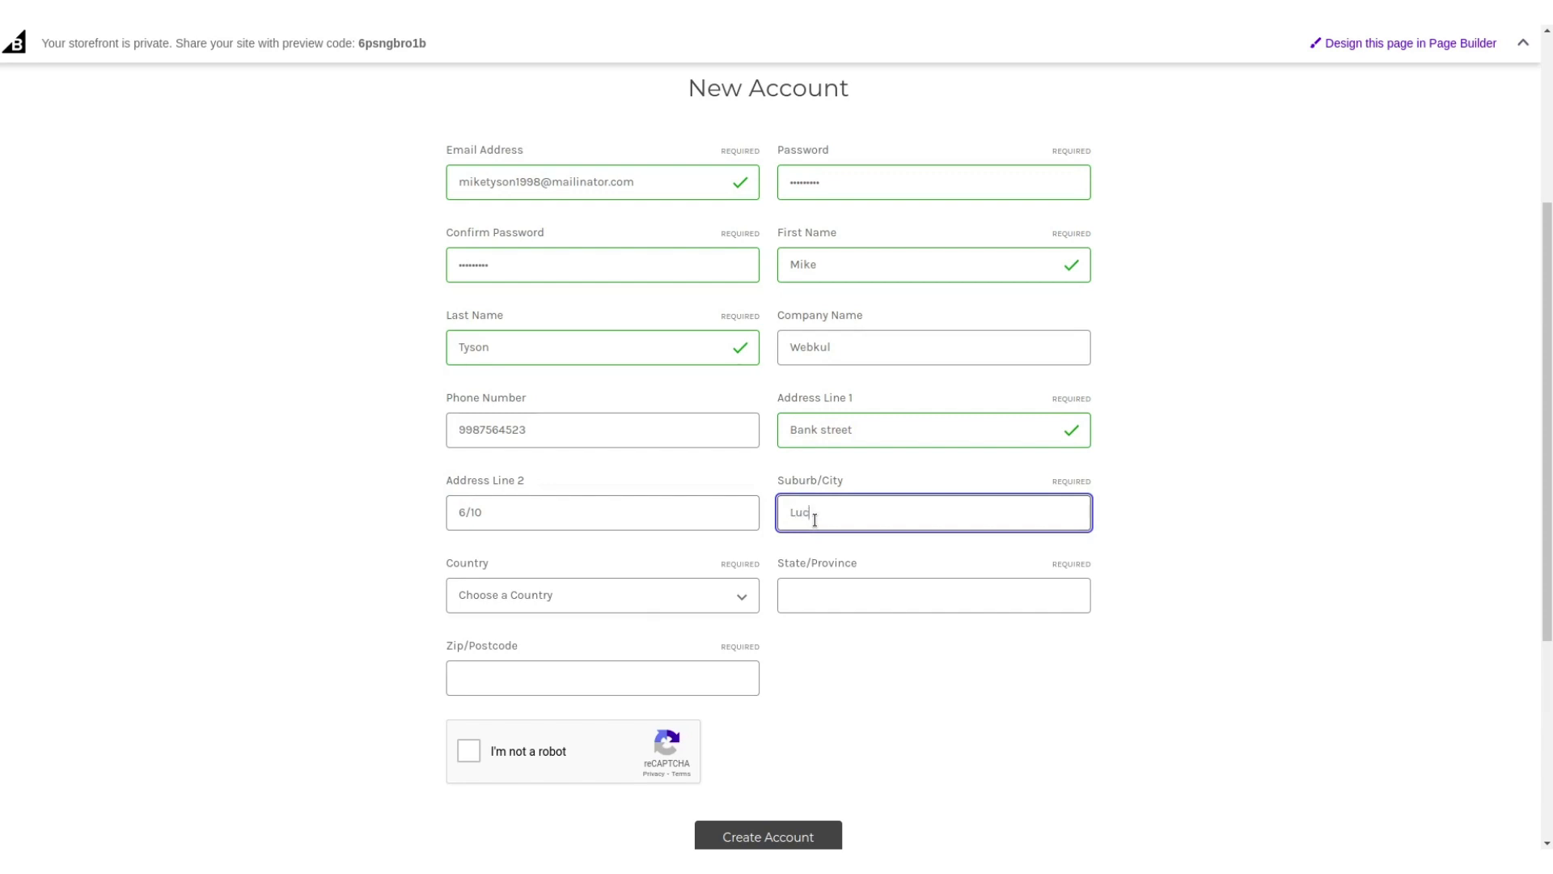
click(648, 603)
Choose India as the country and Uttar Pradesh as the state.
scroll(623, 502, down, 5)
scroll(623, 495, down, 4)
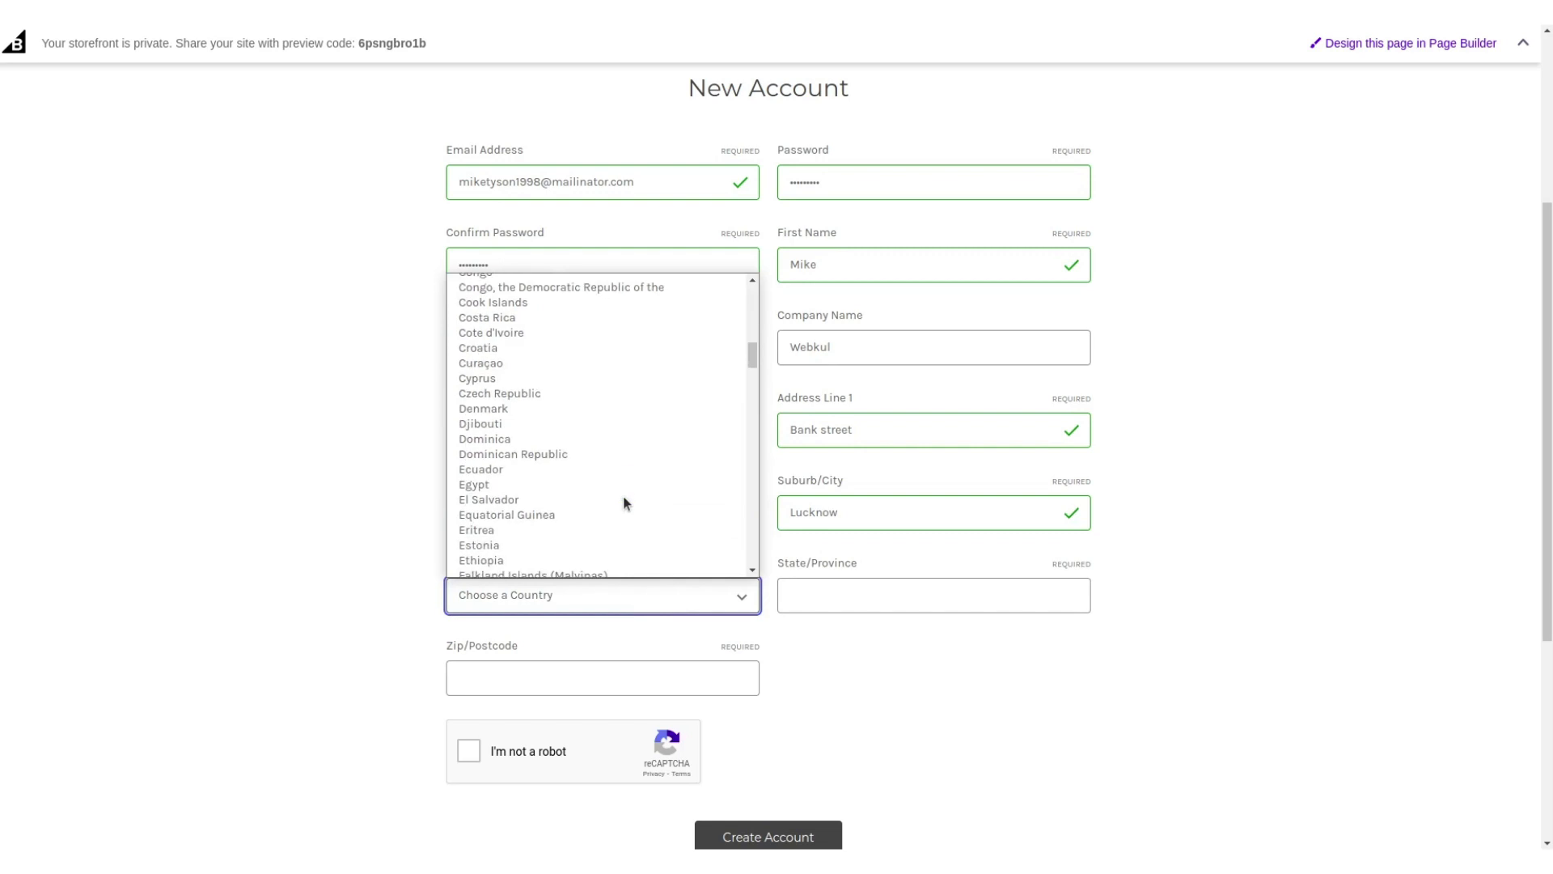
scroll(632, 443, down, 5)
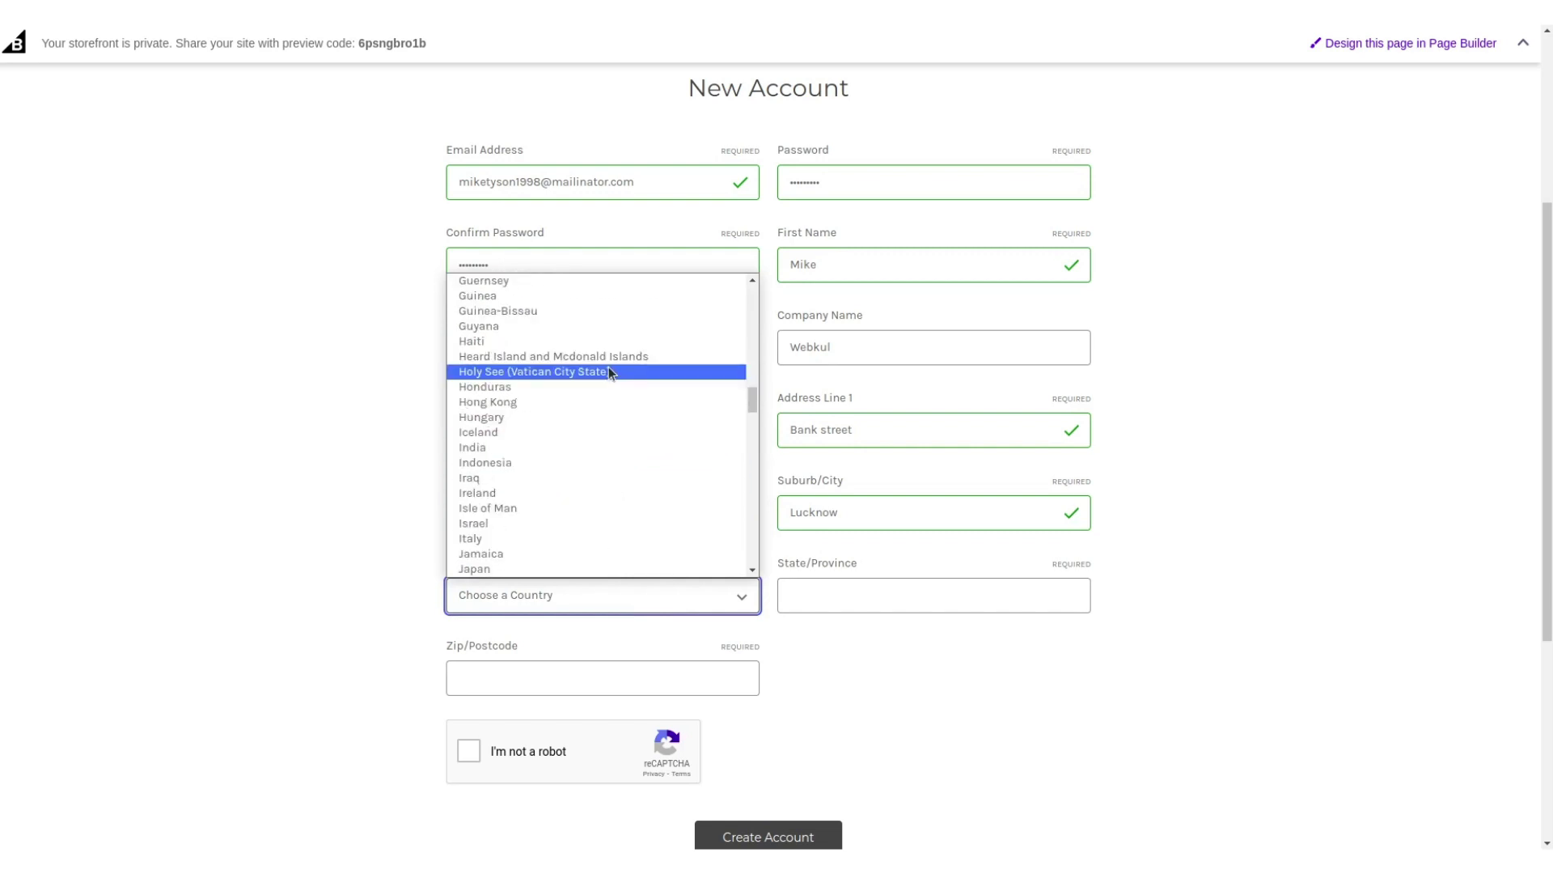
click(531, 443)
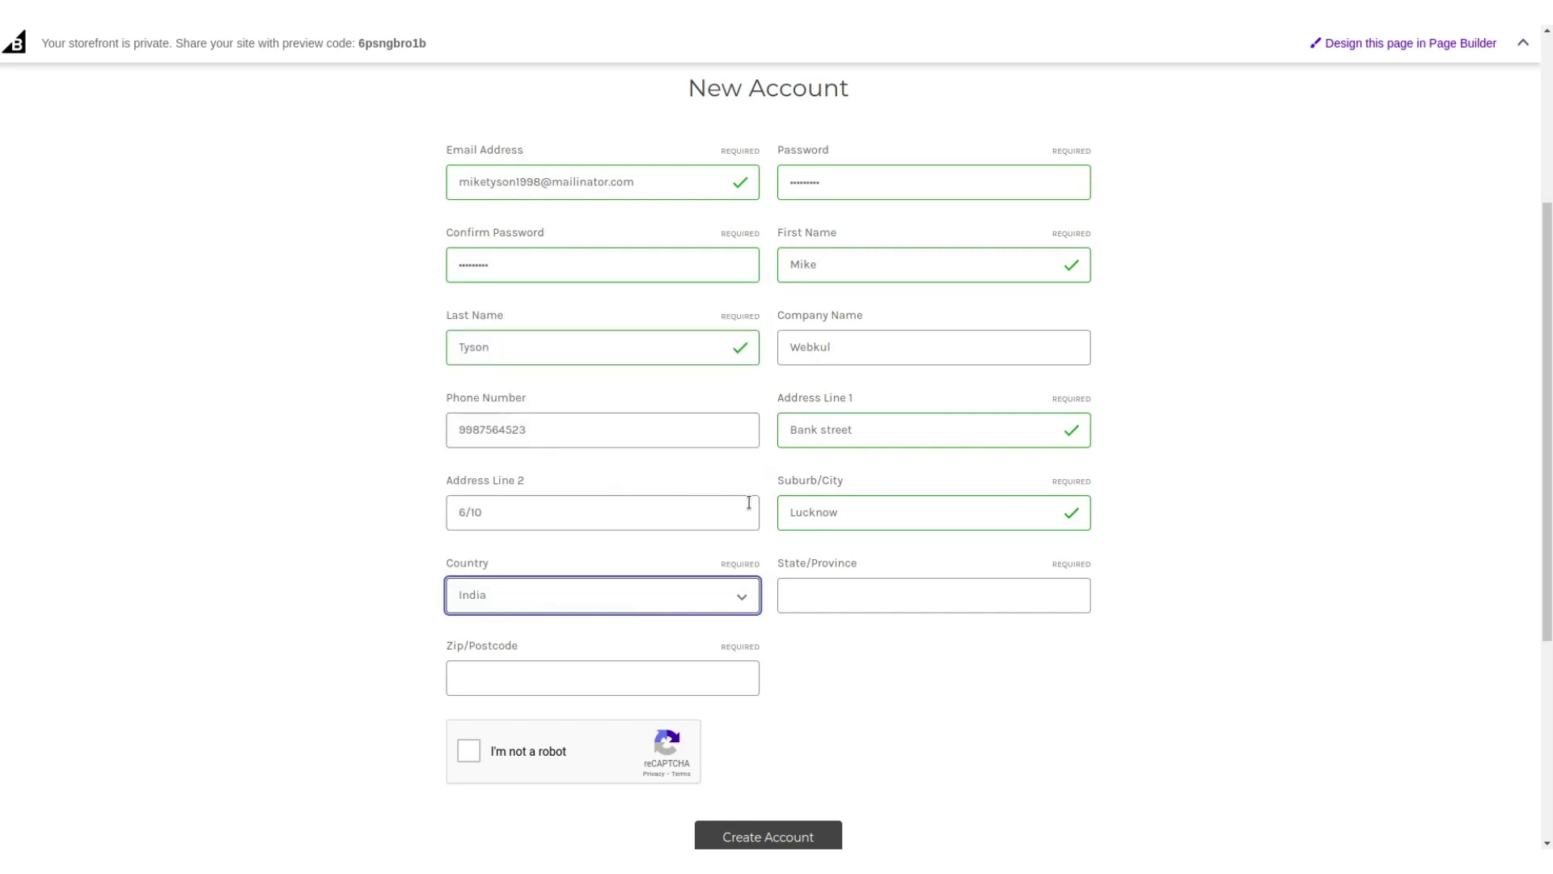
scroll(864, 488, down, 3)
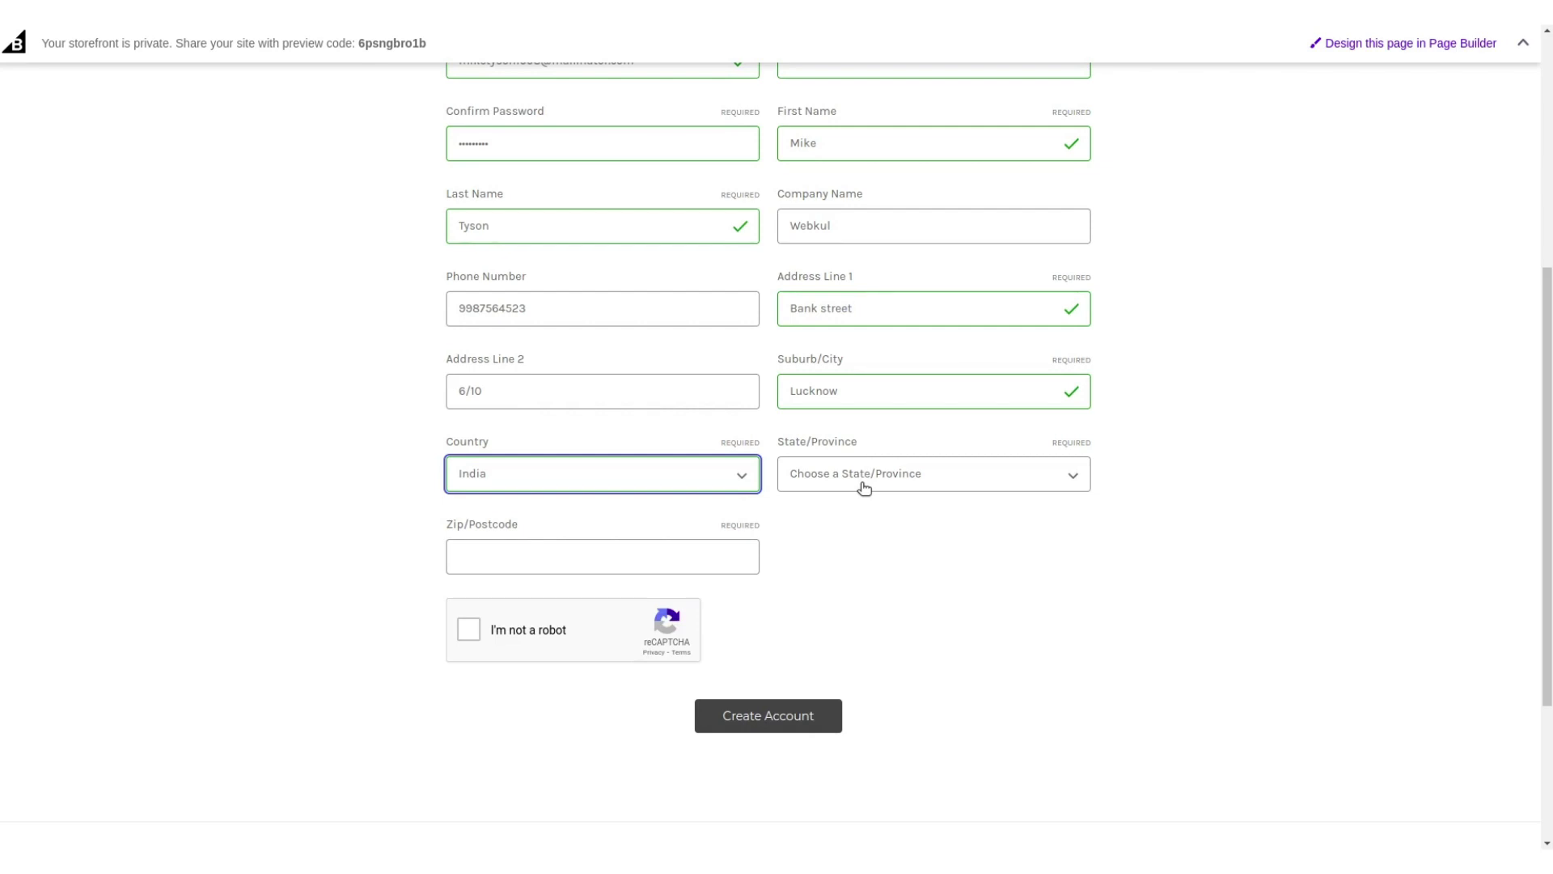
click(862, 484)
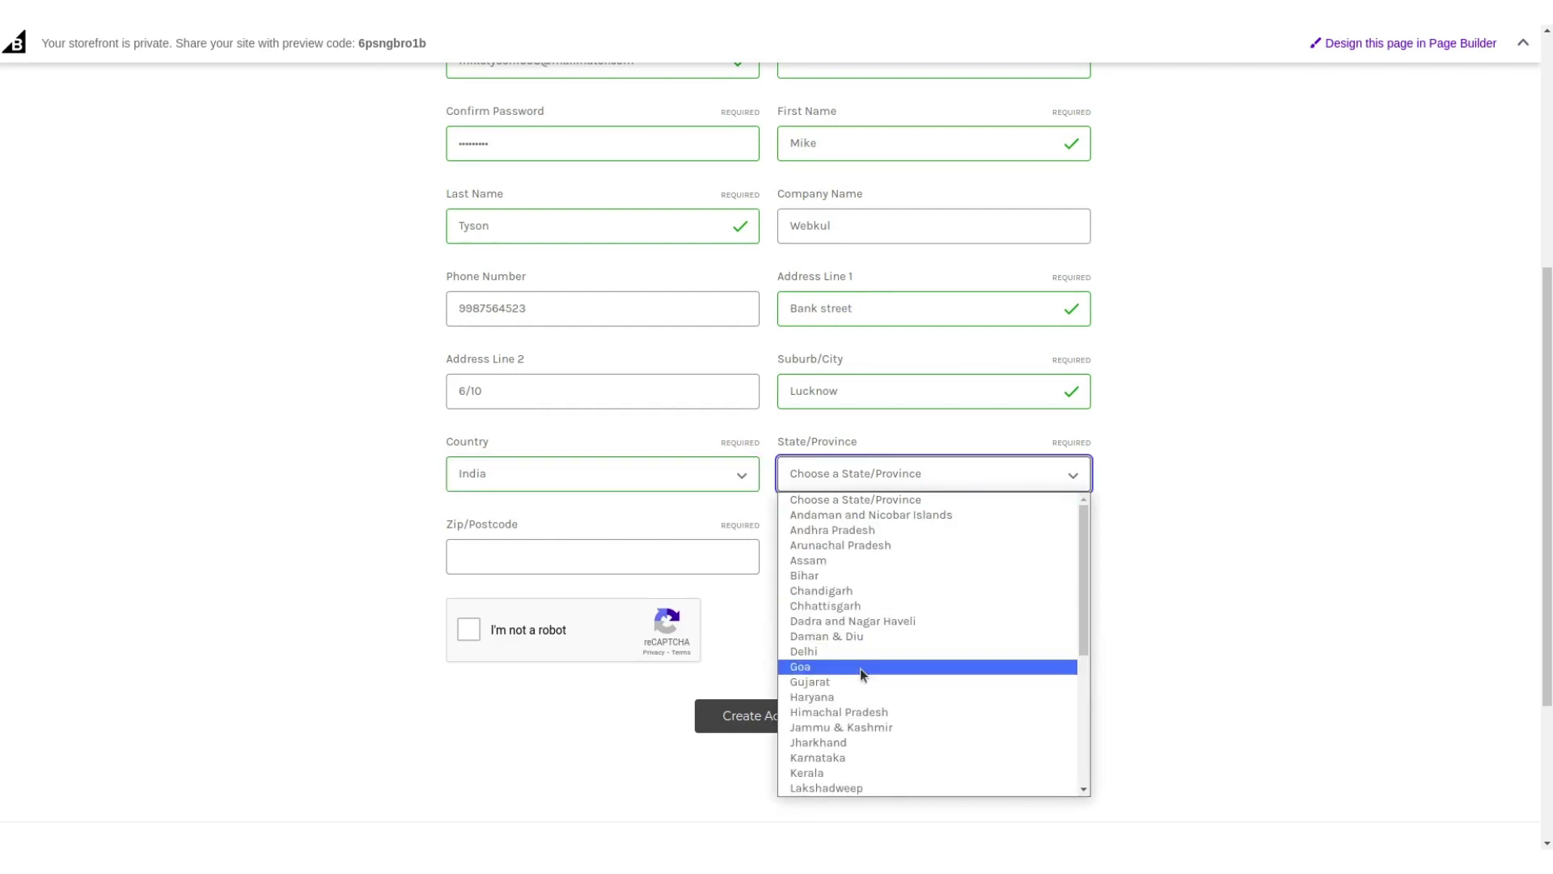
scroll(860, 669, down, 4)
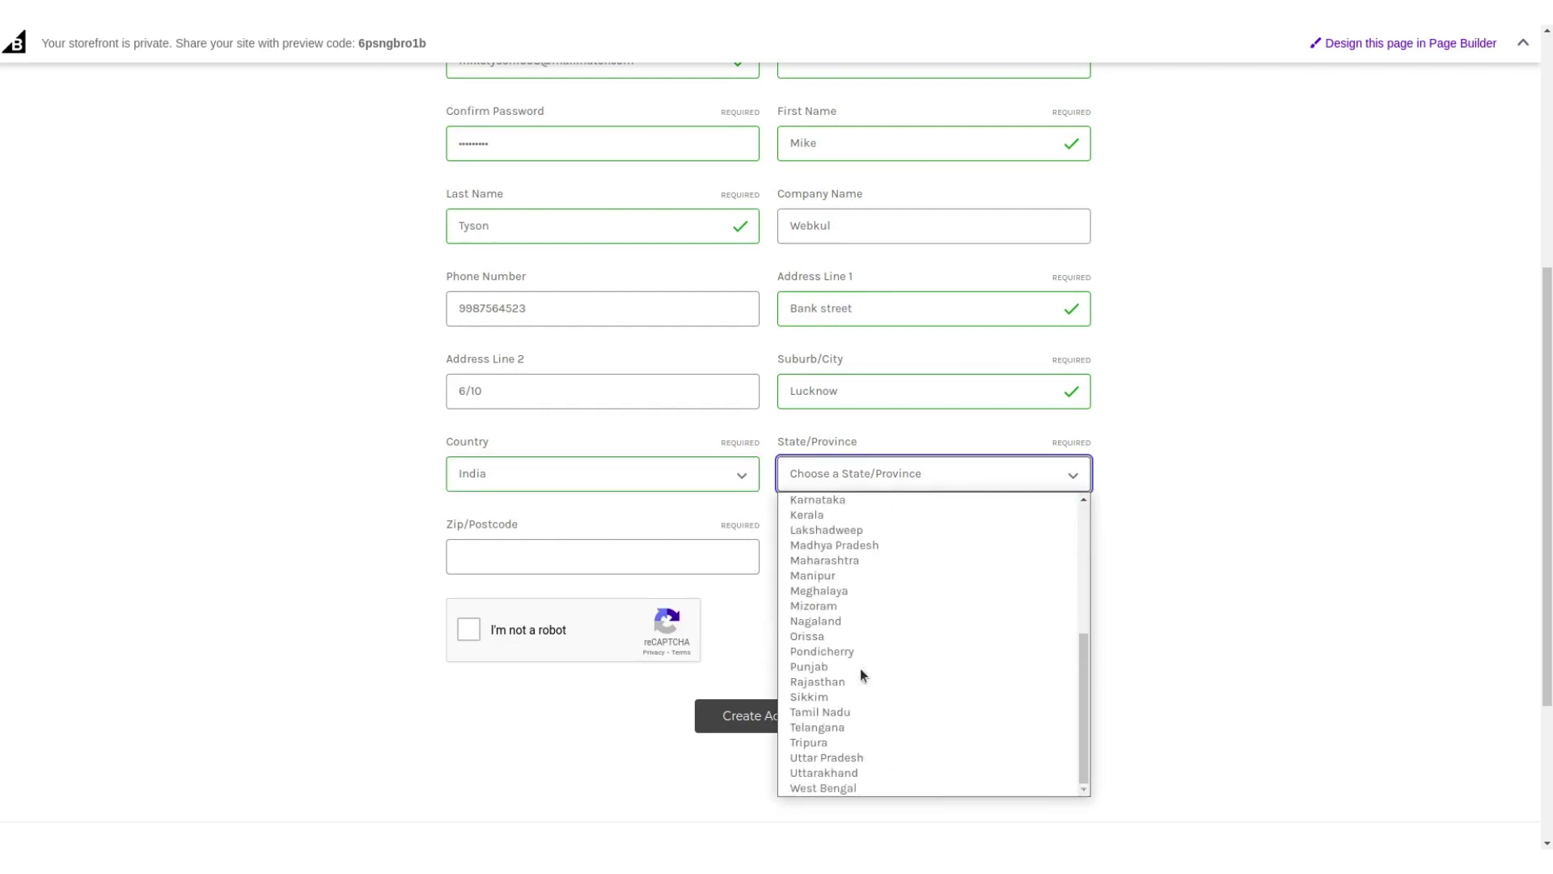
click(851, 761)
Enter the postcode, pass the reCAPTCHA check and create the account.
click(644, 550)
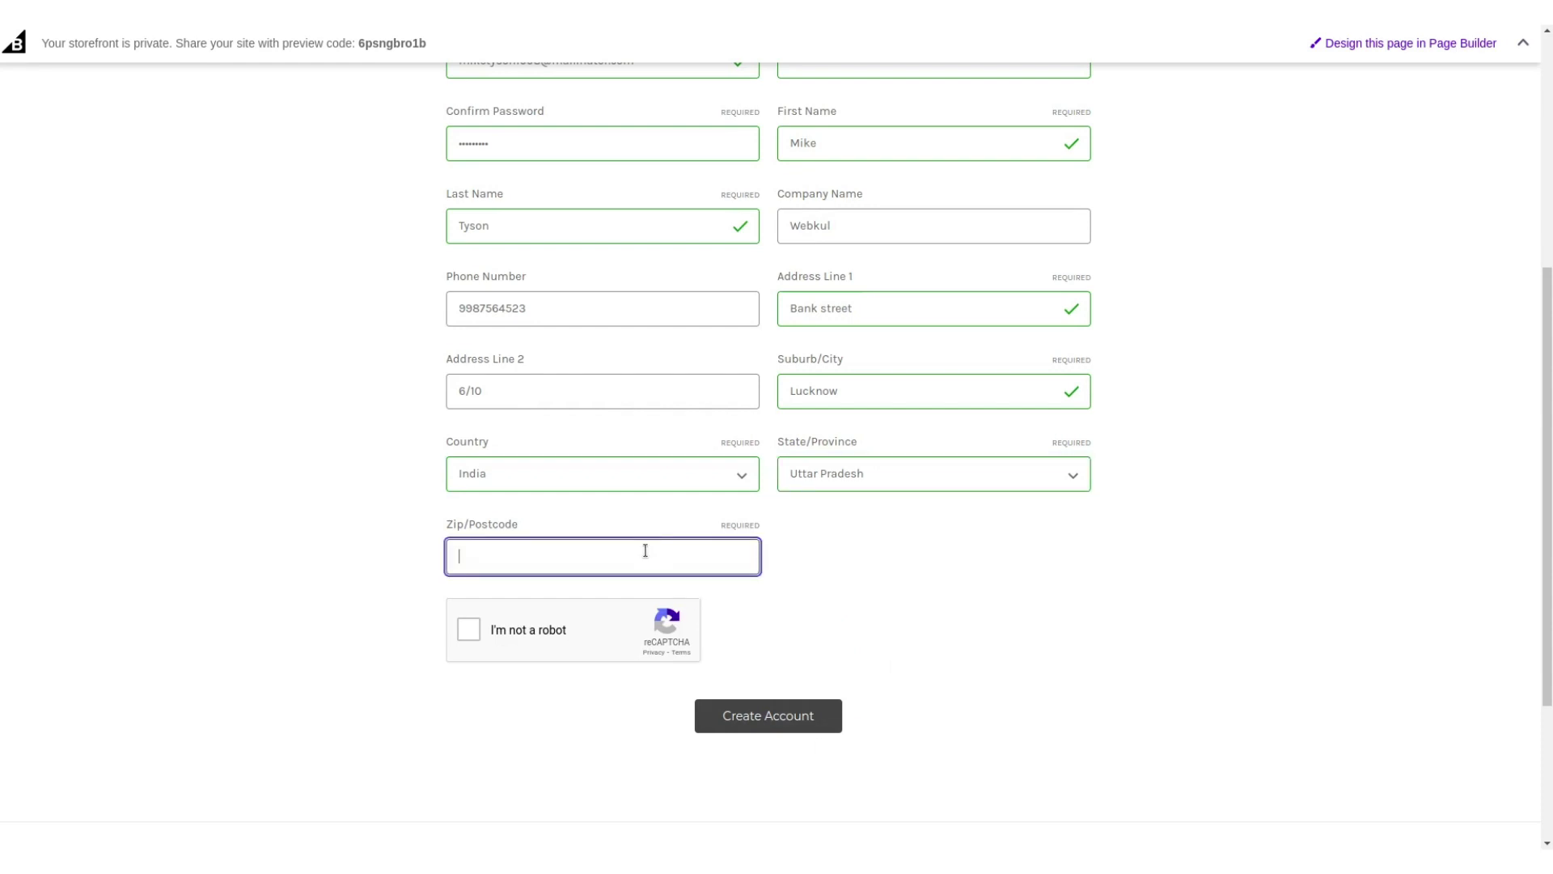
text(223000)
key(BackSpace)
click(469, 629)
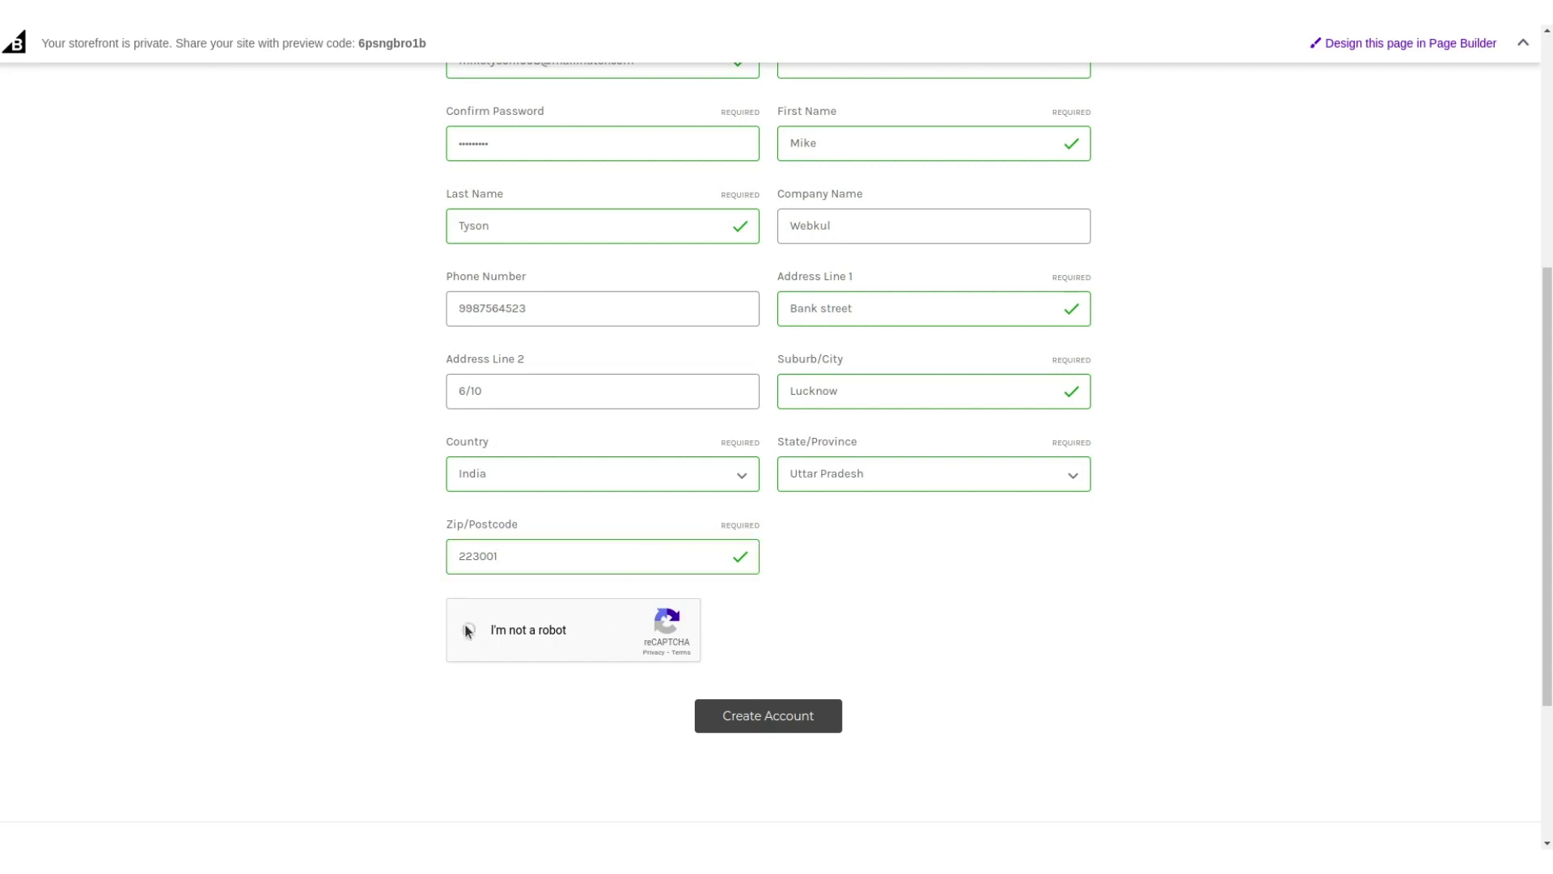
click(801, 720)
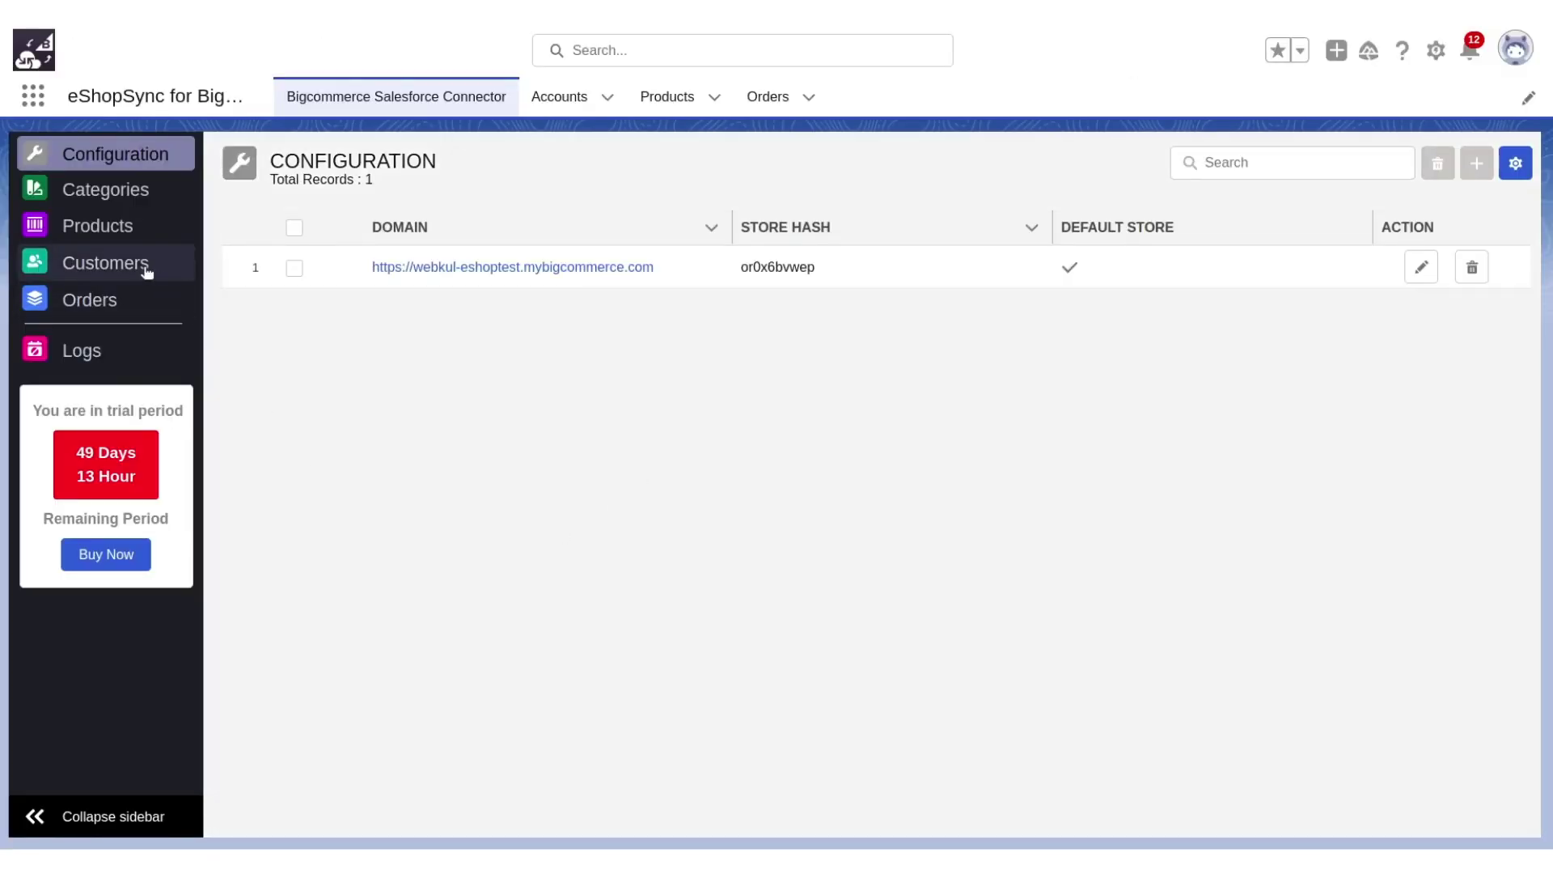
Open eShopSync's Customers list and the new customer's contact record at the top.
click(139, 267)
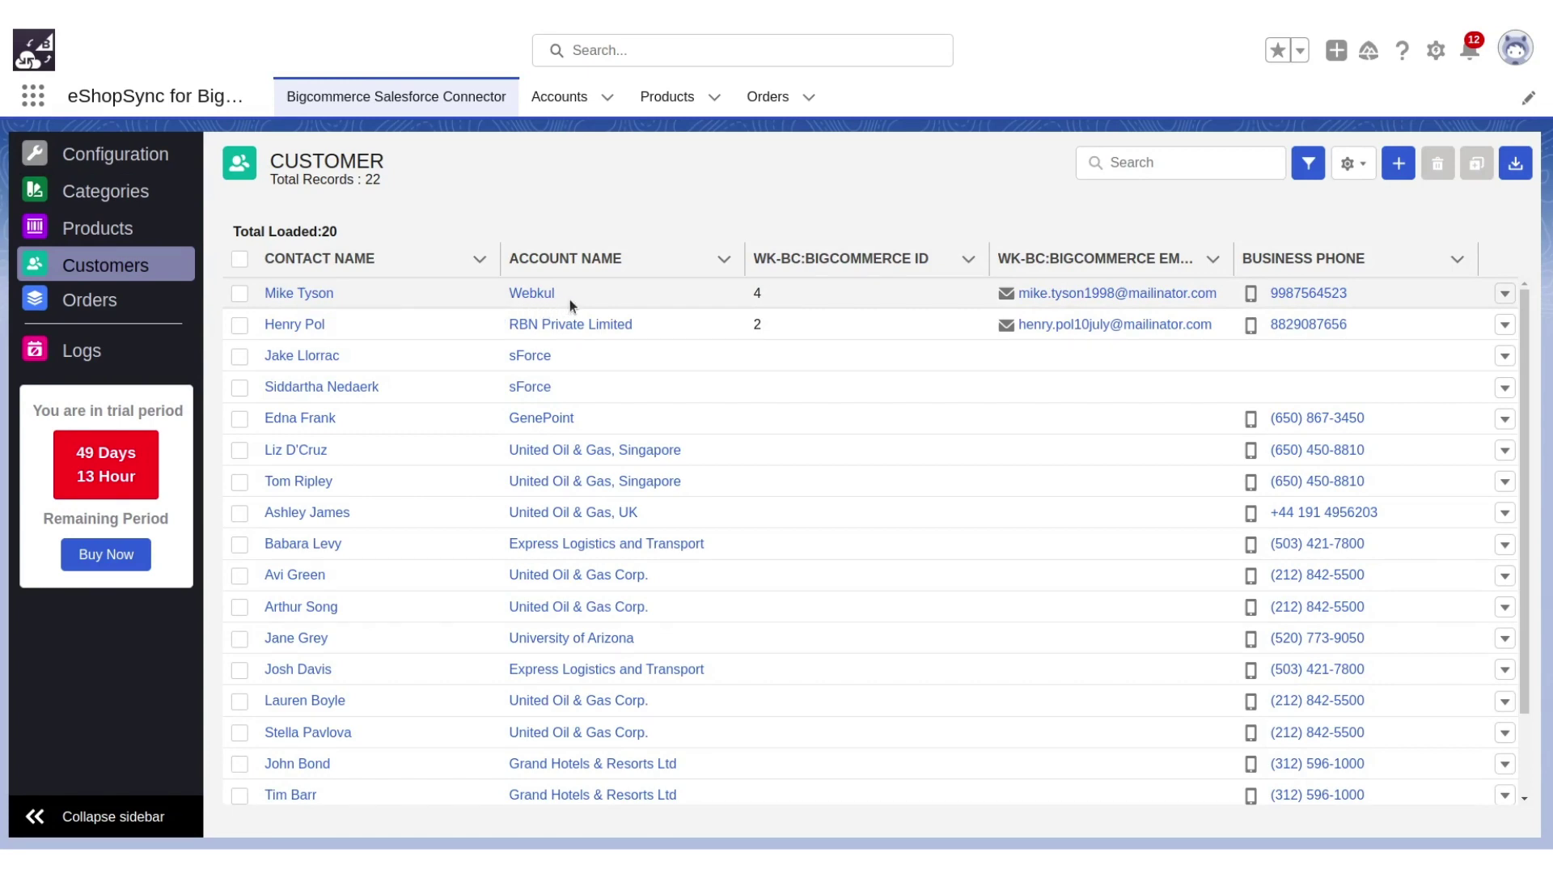
click(300, 294)
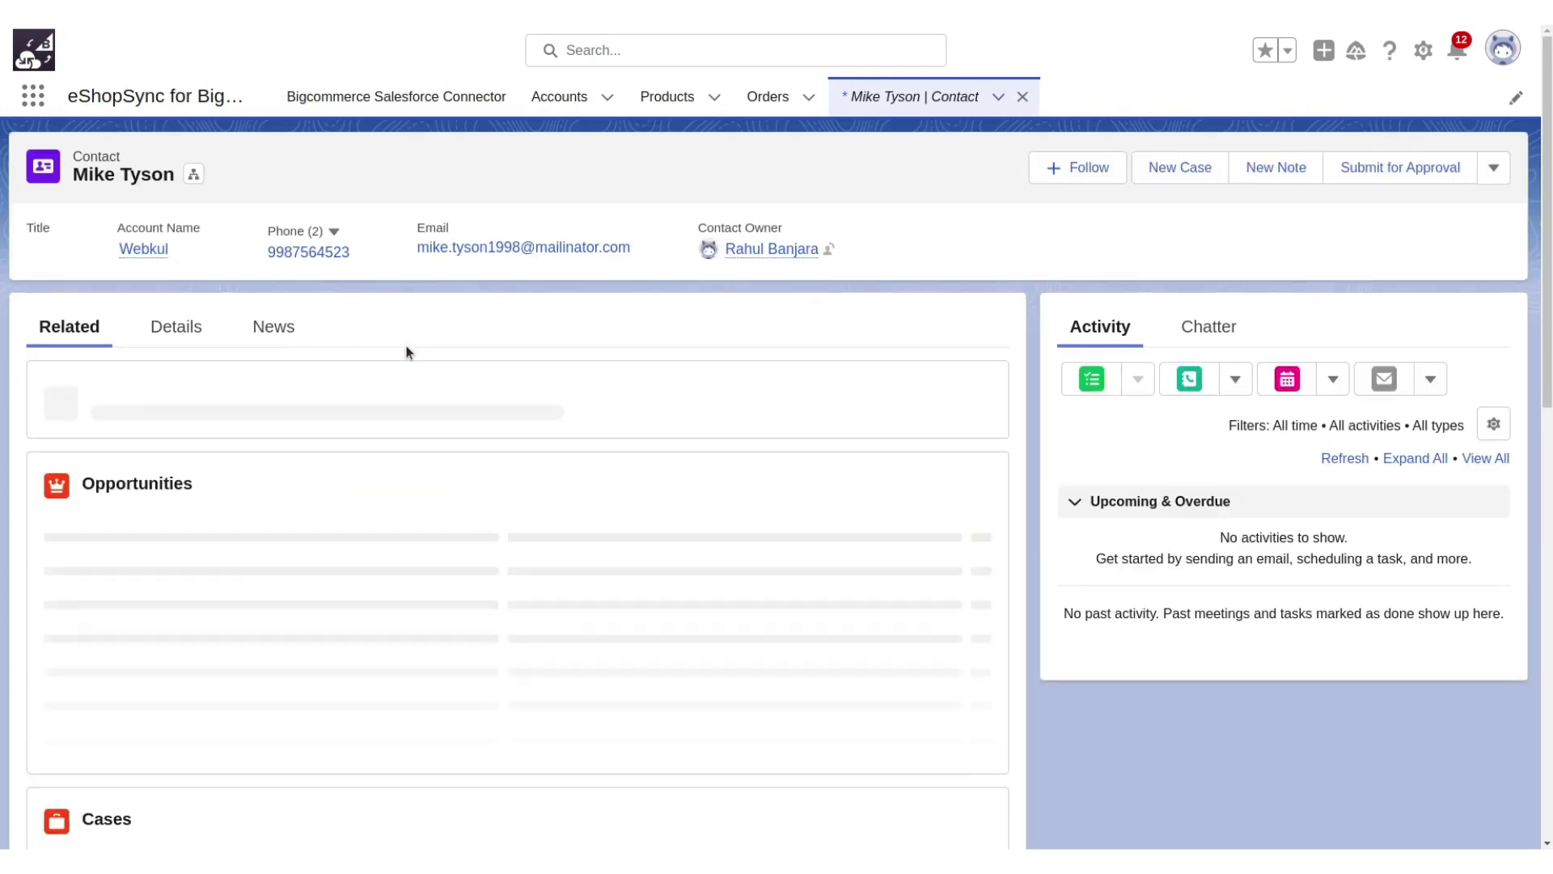
Show the contact's Details tab and scroll to check the synced phone, email and mailing address.
click(176, 327)
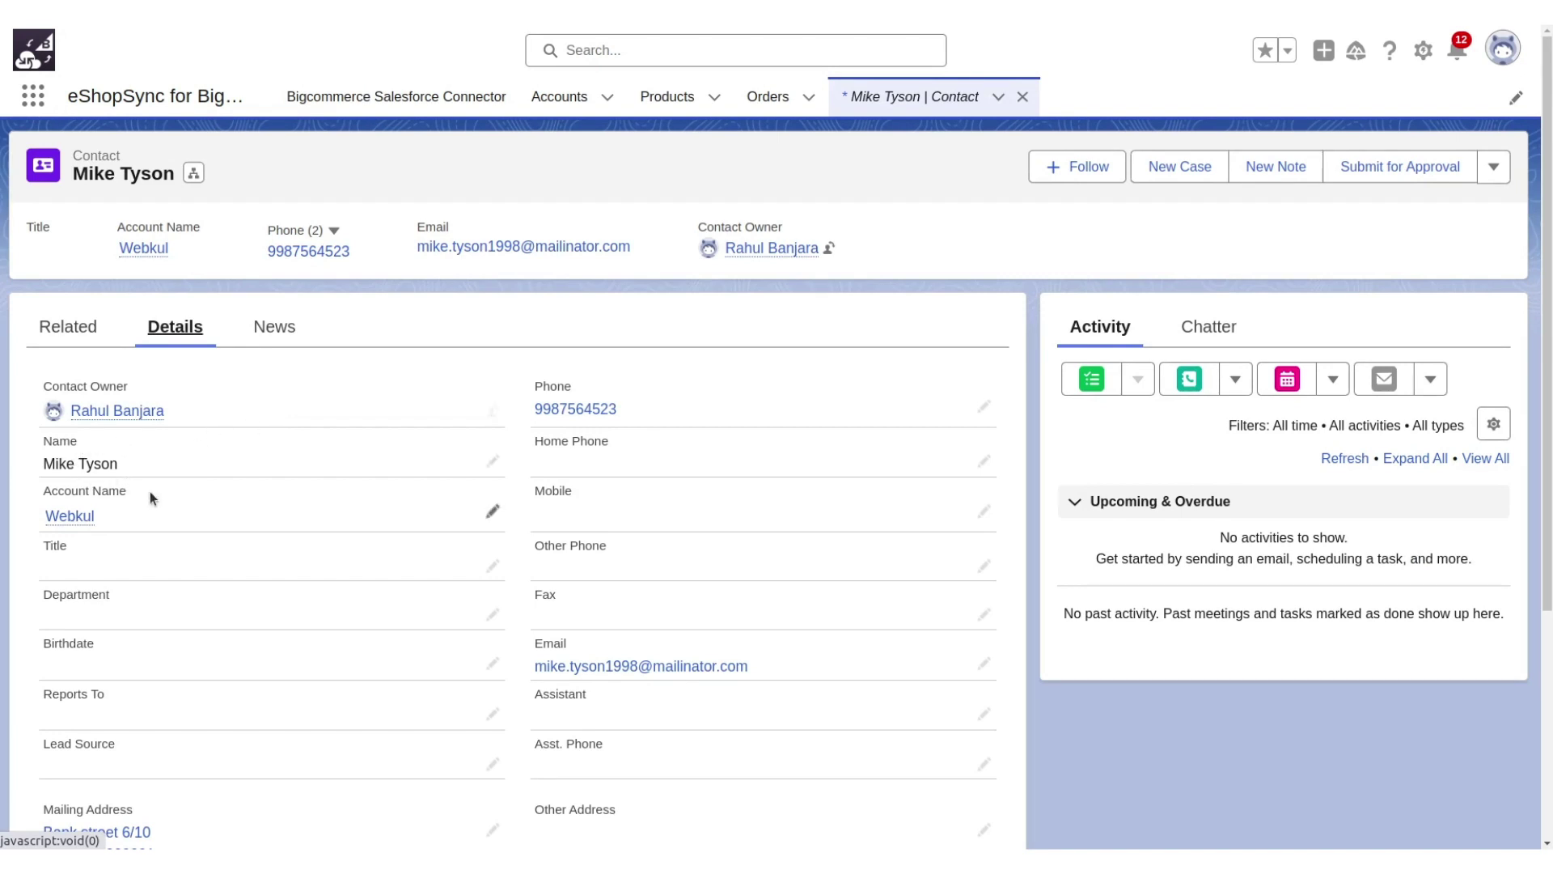
scroll(500, 589, down, 3)
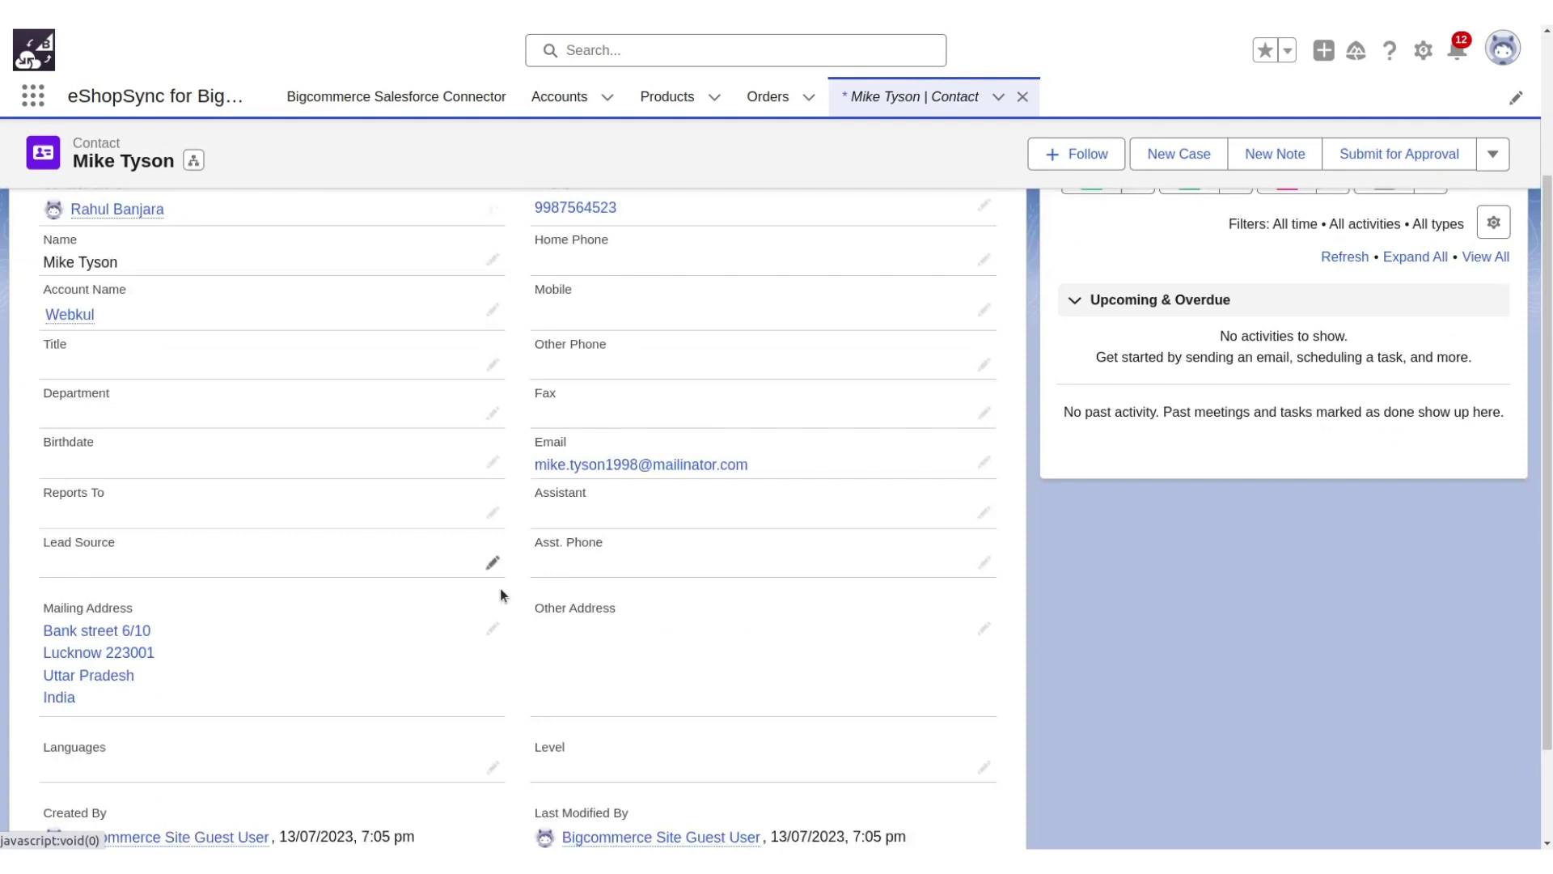
scroll(500, 595, down, 1)
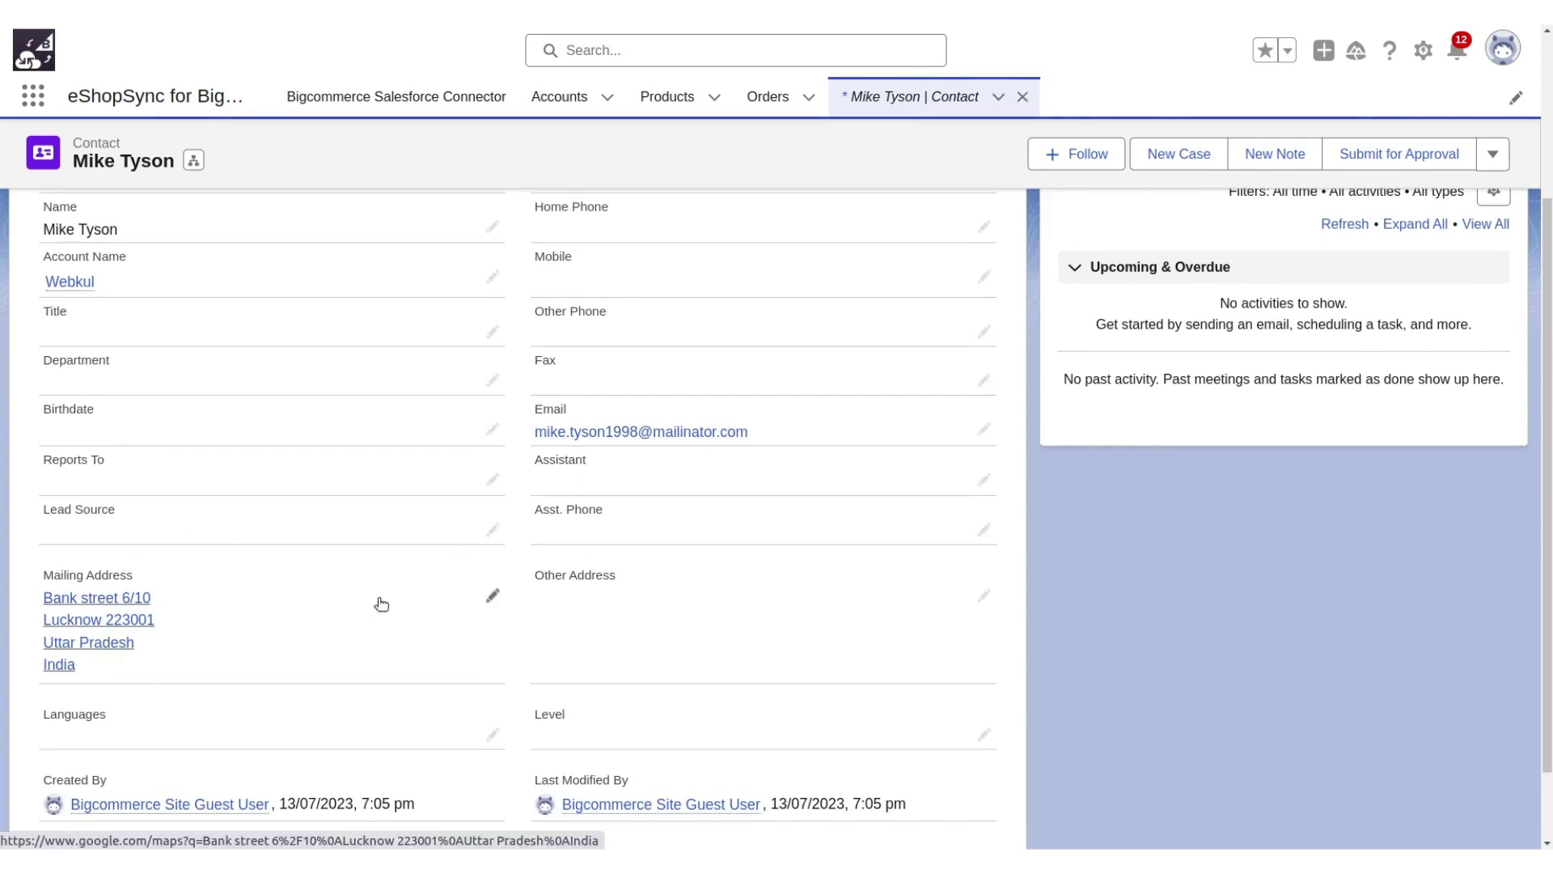
scroll(381, 605, up, 3)
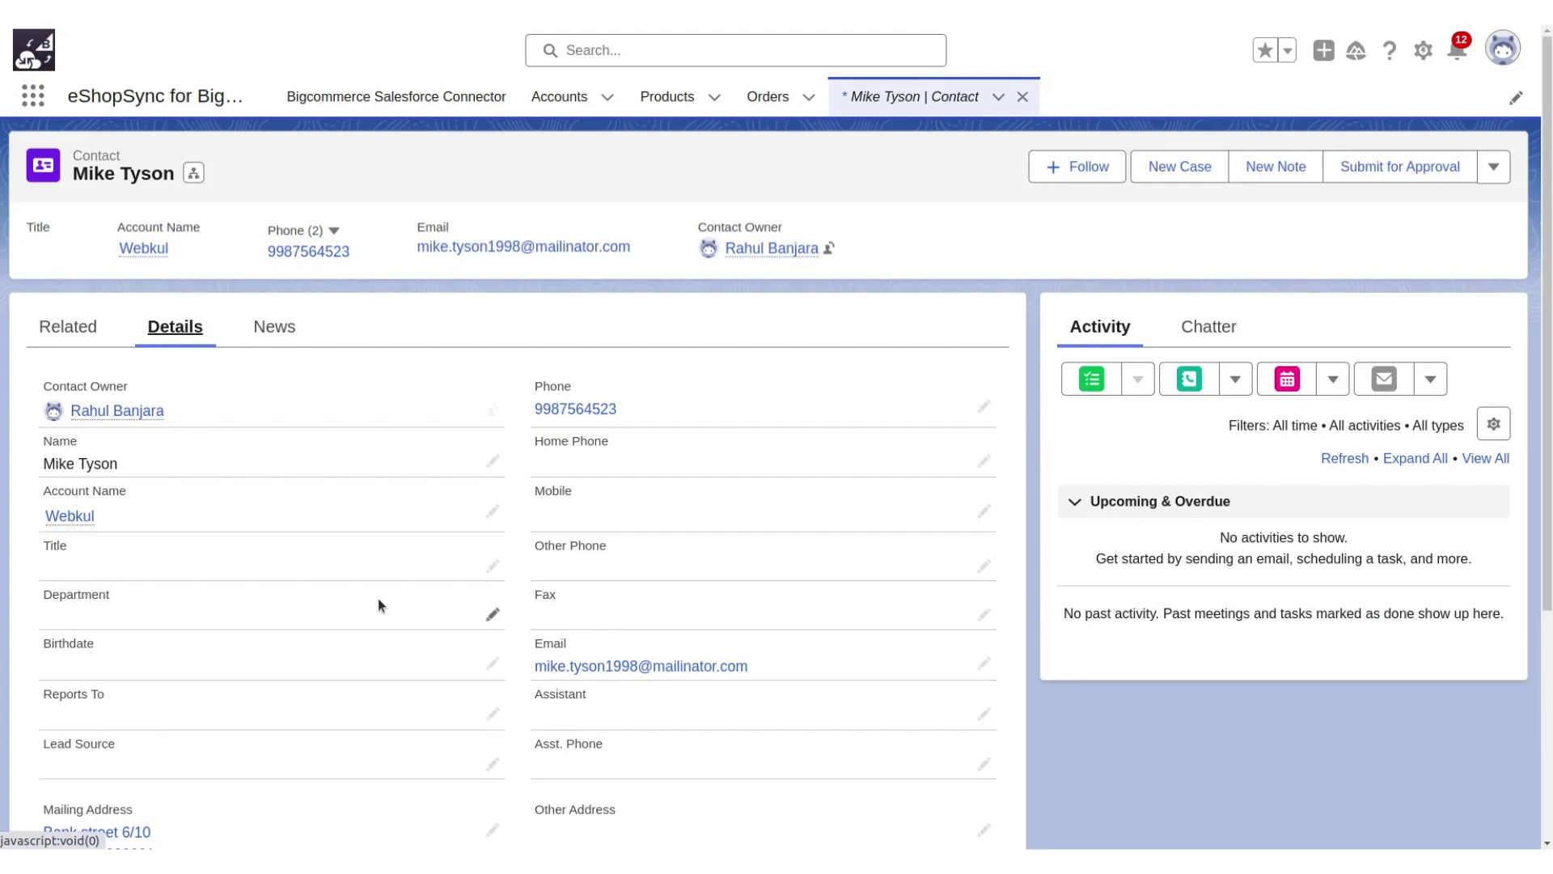